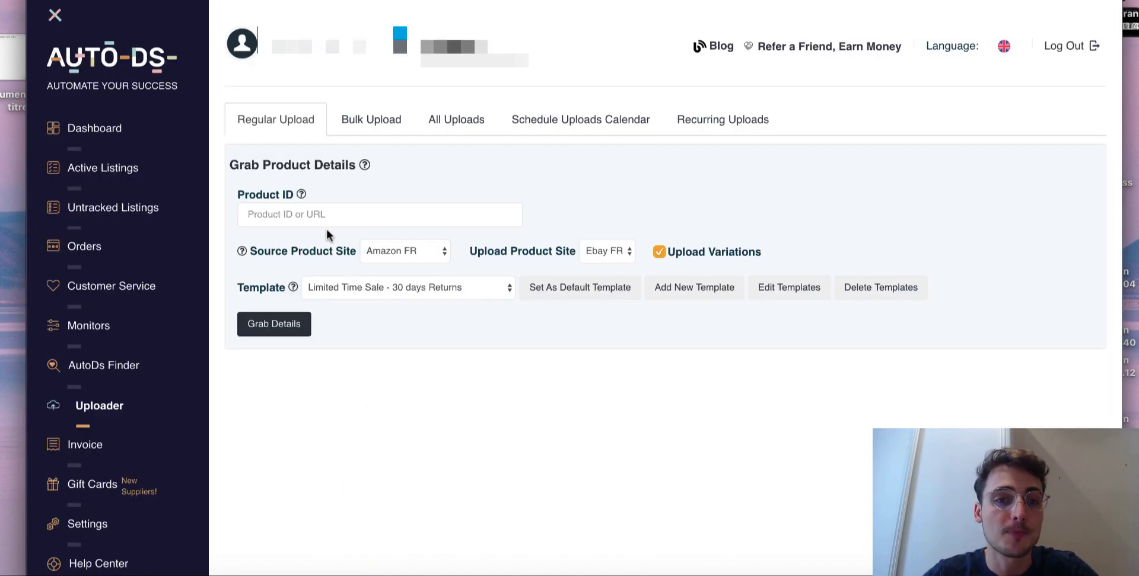
- Grab the details of the 3M 9332 mask from its Amazon FR product URL, continuing past the brand error
{"action": "left_click", "coordinate": [367, 221]}
{"action": "key", "text": "ctrl+v"}
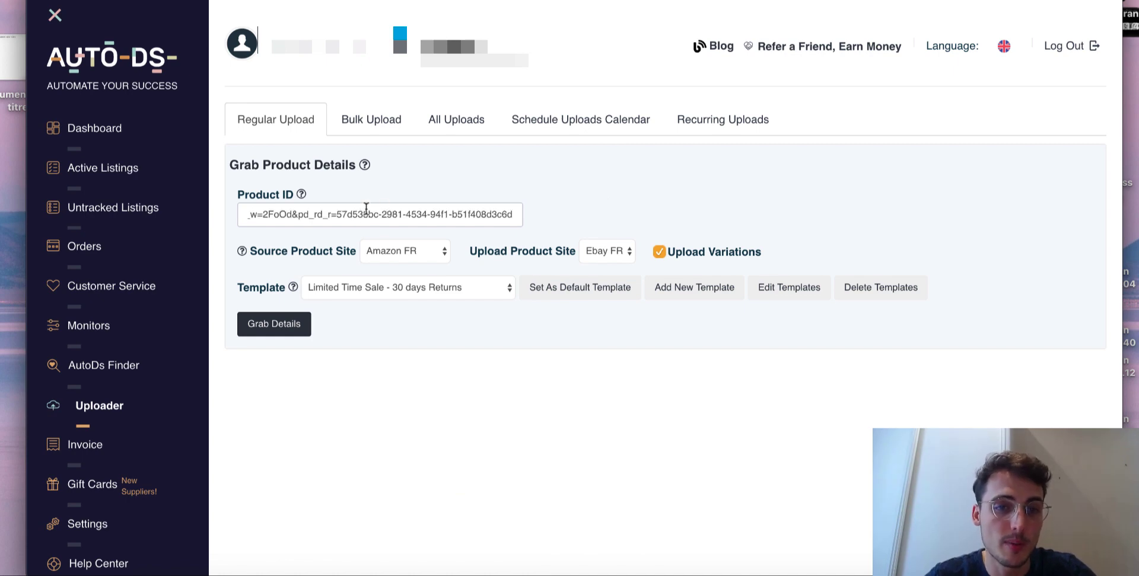
{"action": "key", "text": "ctrl+a"}
{"action": "left_click", "coordinate": [311, 215]}
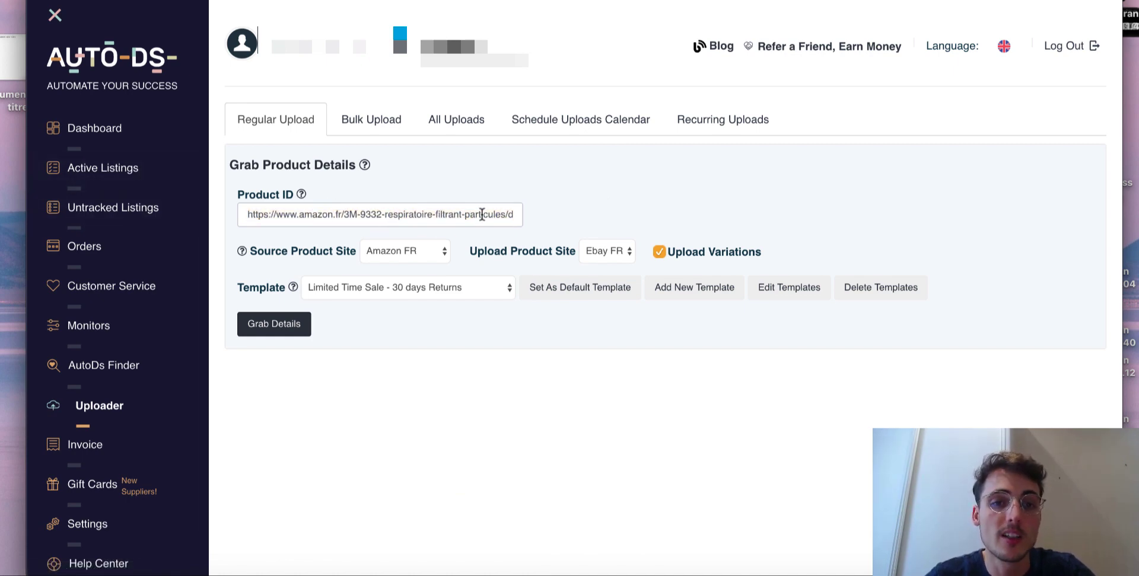
{"action": "left_click", "coordinate": [267, 337]}
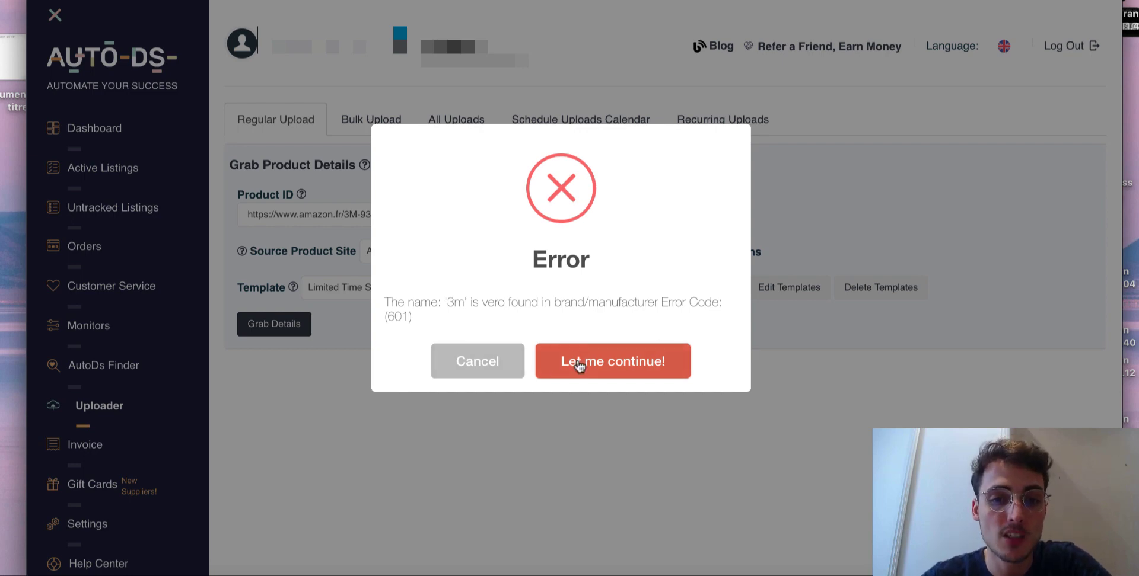
{"action": "left_click", "coordinate": [579, 363]}
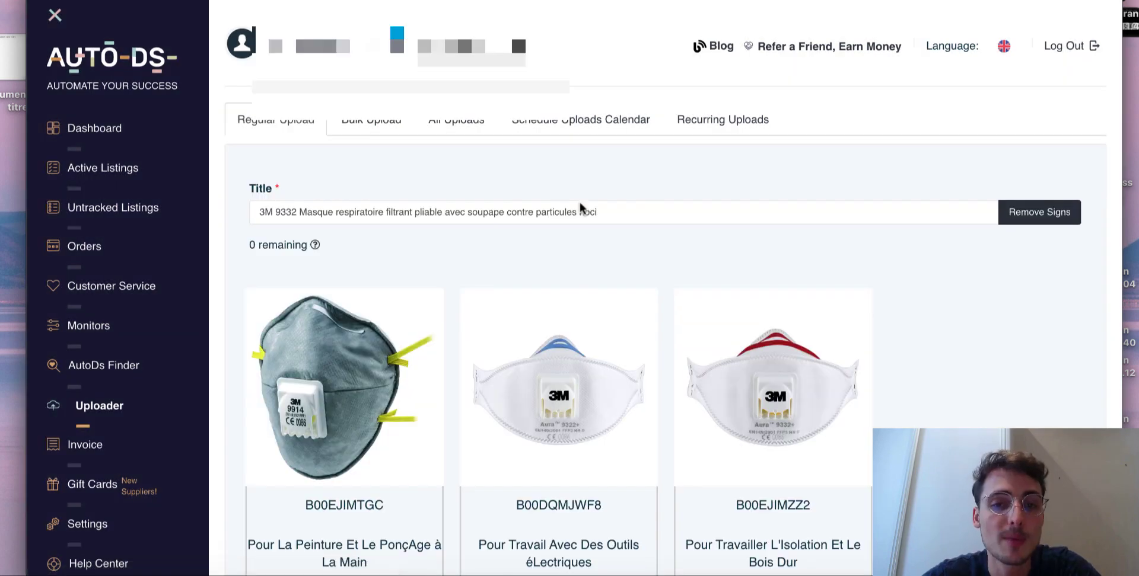
- Review the grabbed mask listing from title, variations and item specifics through photos and description to policies and upload options
{"action": "scroll", "coordinate": [646, 252], "scroll_direction": "down", "scroll_amount": 1}
{"action": "left_click_drag", "start_coordinate": [369, 167], "coordinate": [453, 218]}
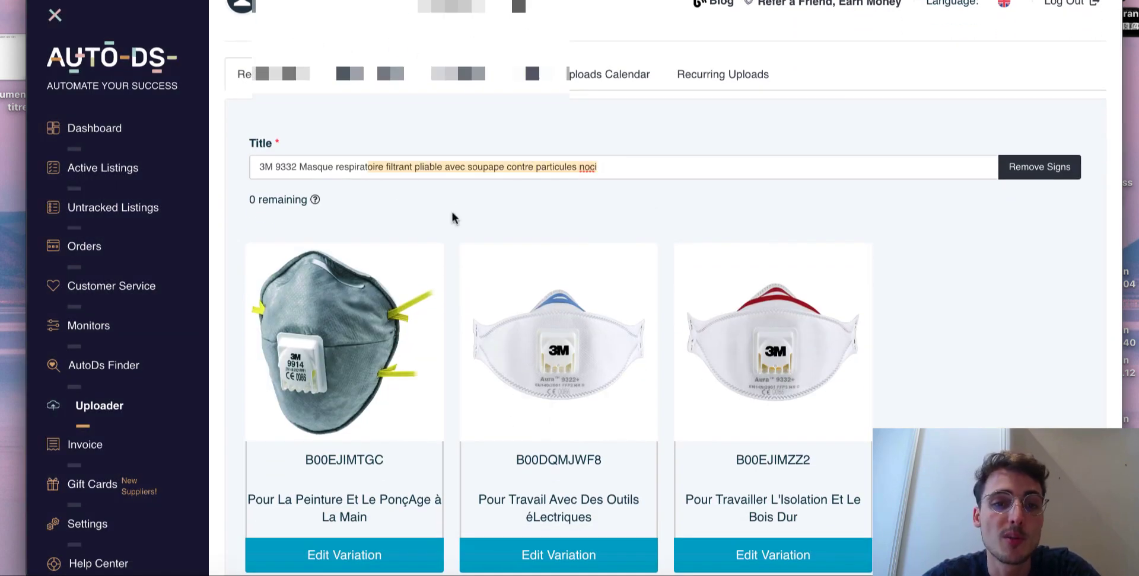
{"action": "left_click", "coordinate": [452, 218]}
{"action": "scroll", "coordinate": [453, 218], "scroll_direction": "down", "scroll_amount": 4}
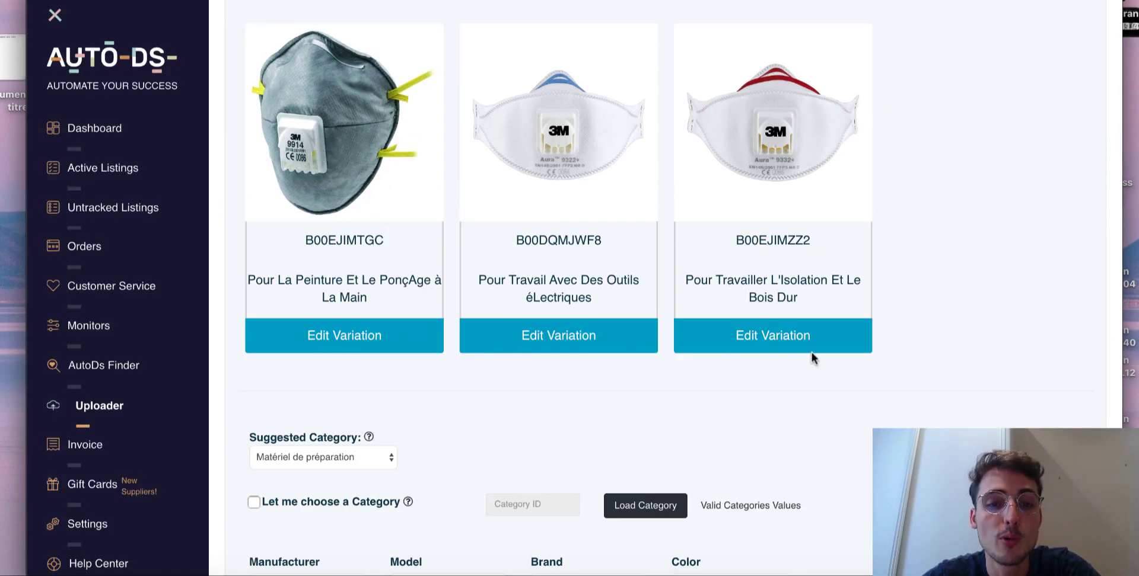
{"action": "scroll", "coordinate": [623, 439], "scroll_direction": "up", "scroll_amount": 2}
{"action": "scroll", "coordinate": [620, 433], "scroll_direction": "down", "scroll_amount": 7}
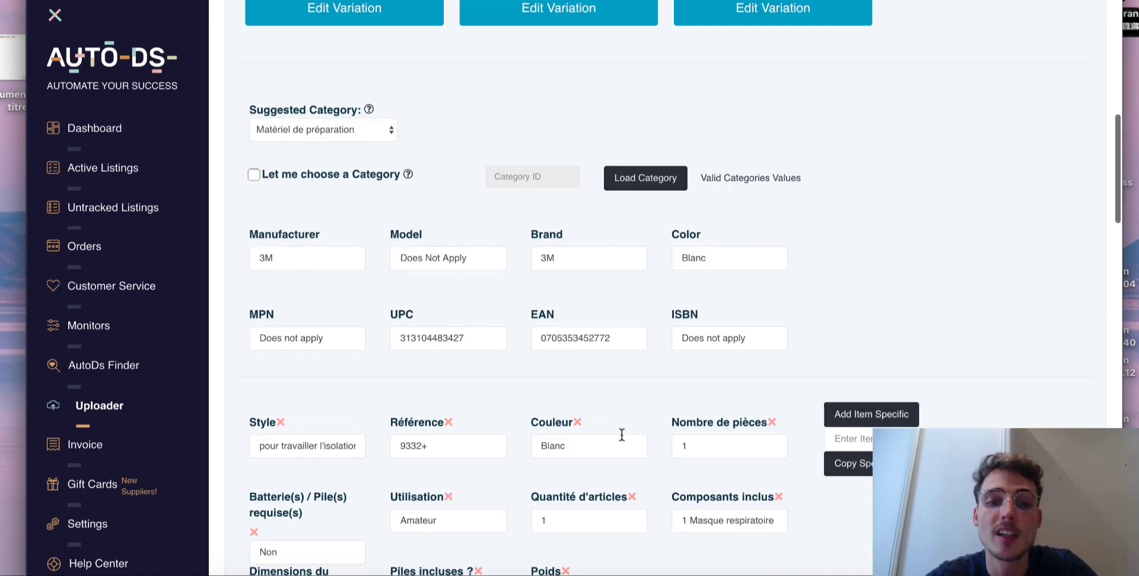
{"action": "scroll", "coordinate": [621, 435], "scroll_direction": "down", "scroll_amount": 10}
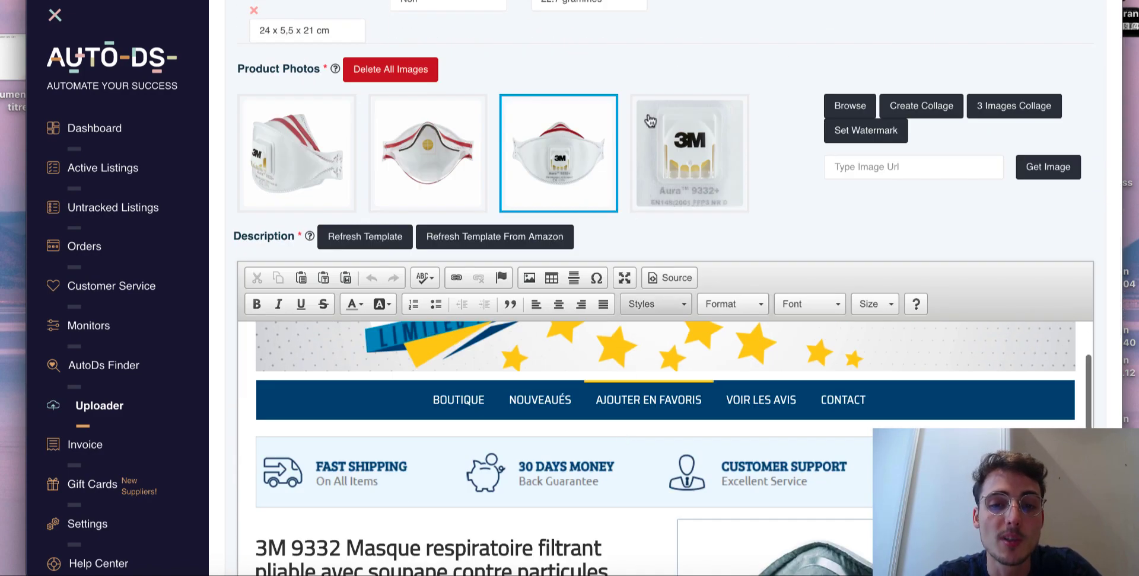
{"action": "scroll", "coordinate": [641, 279], "scroll_direction": "down", "scroll_amount": 4}
{"action": "scroll", "coordinate": [629, 536], "scroll_direction": "down", "scroll_amount": 6}
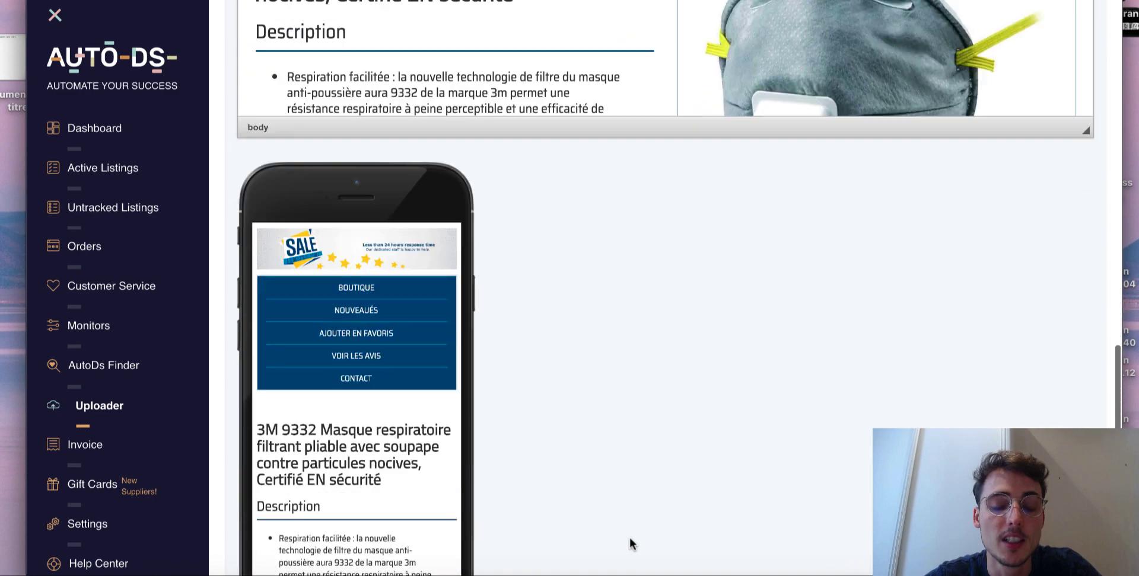
{"action": "scroll", "coordinate": [628, 536], "scroll_direction": "down", "scroll_amount": 10}
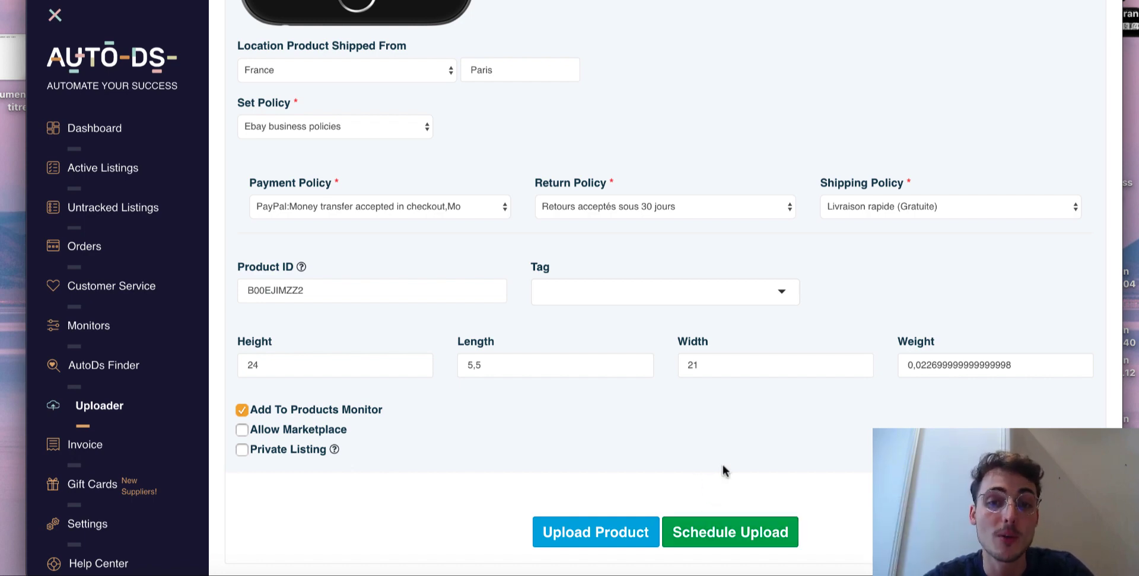
{"action": "scroll", "coordinate": [688, 105], "scroll_direction": "up", "scroll_amount": 8}
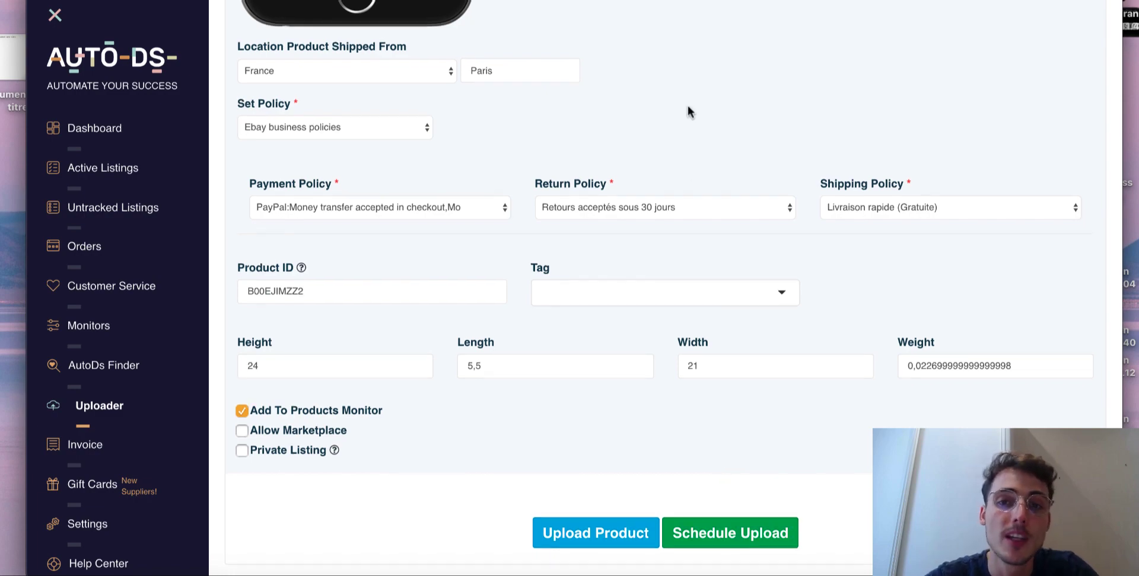
{"action": "scroll", "coordinate": [688, 105], "scroll_direction": "up", "scroll_amount": 10}
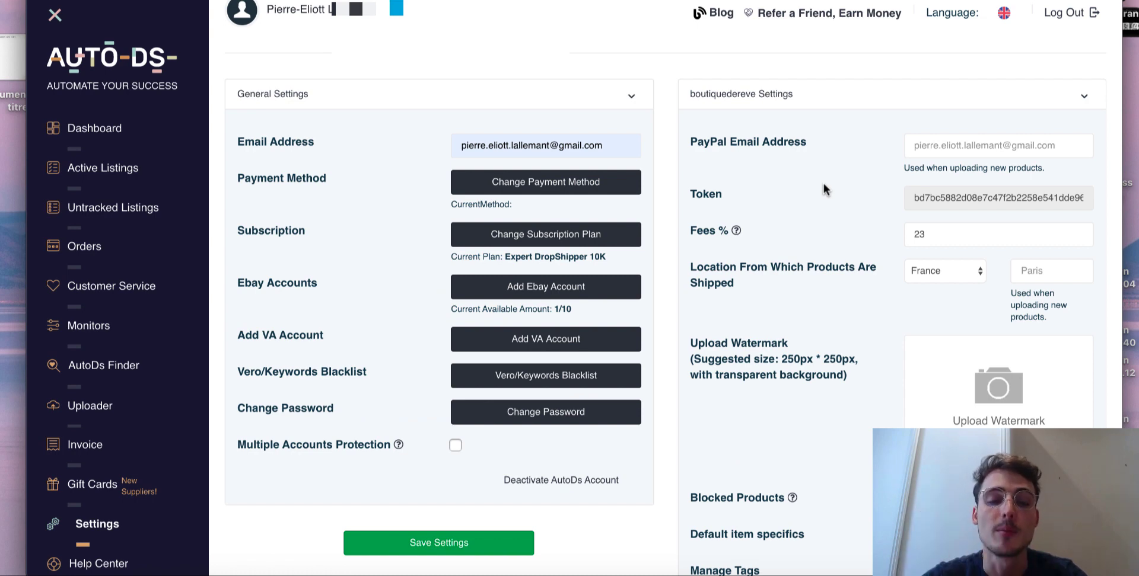
- Start adding another eBay account from the account settings as a Non-API store
{"action": "scroll", "coordinate": [782, 179], "scroll_direction": "up", "scroll_amount": 1}
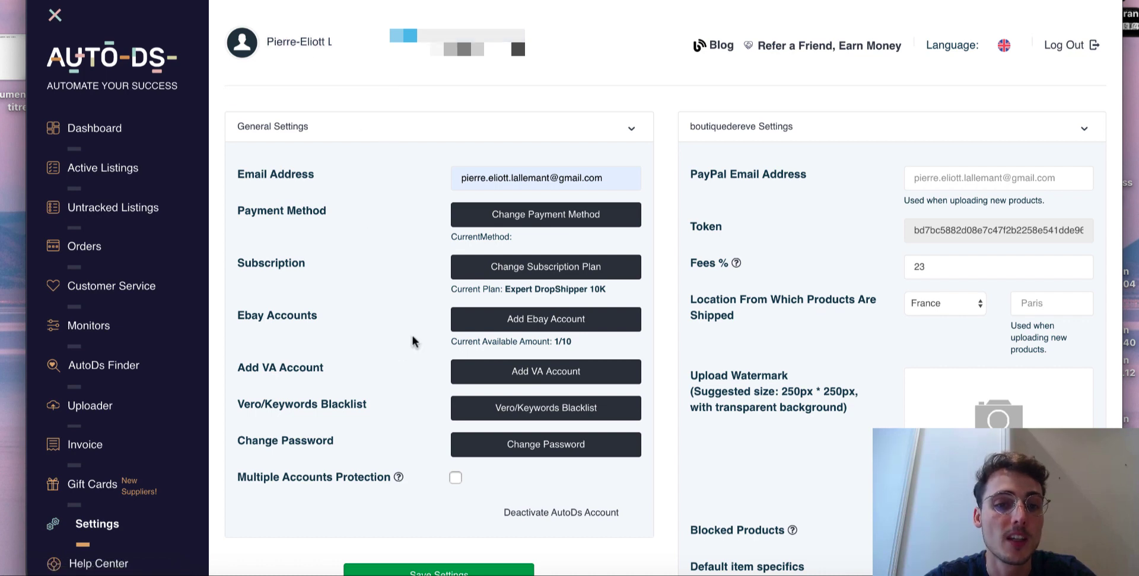
{"action": "left_click", "coordinate": [541, 325]}
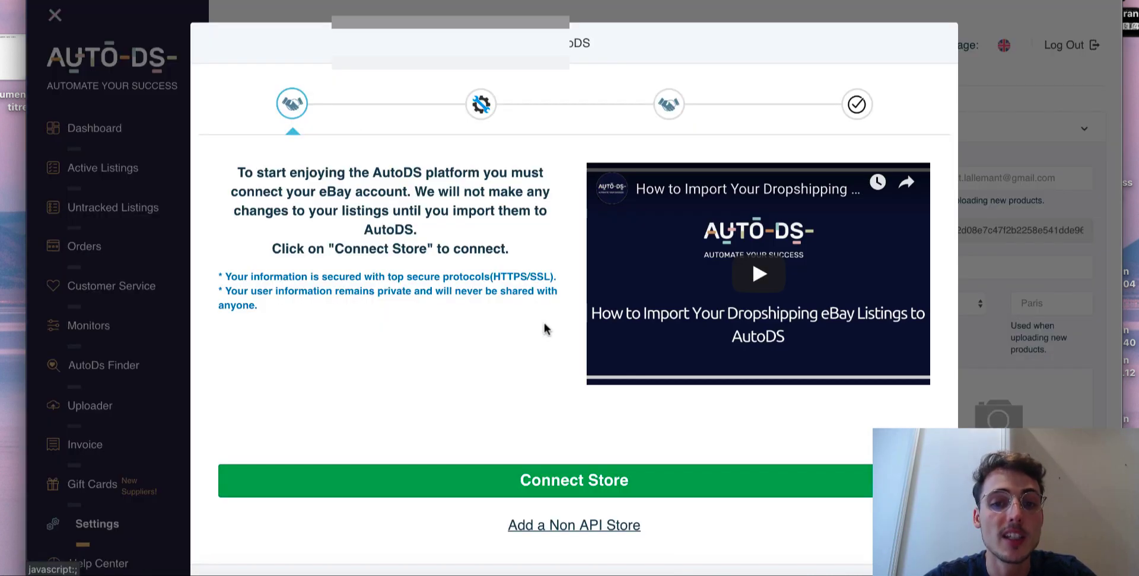
{"action": "left_click", "coordinate": [550, 528]}
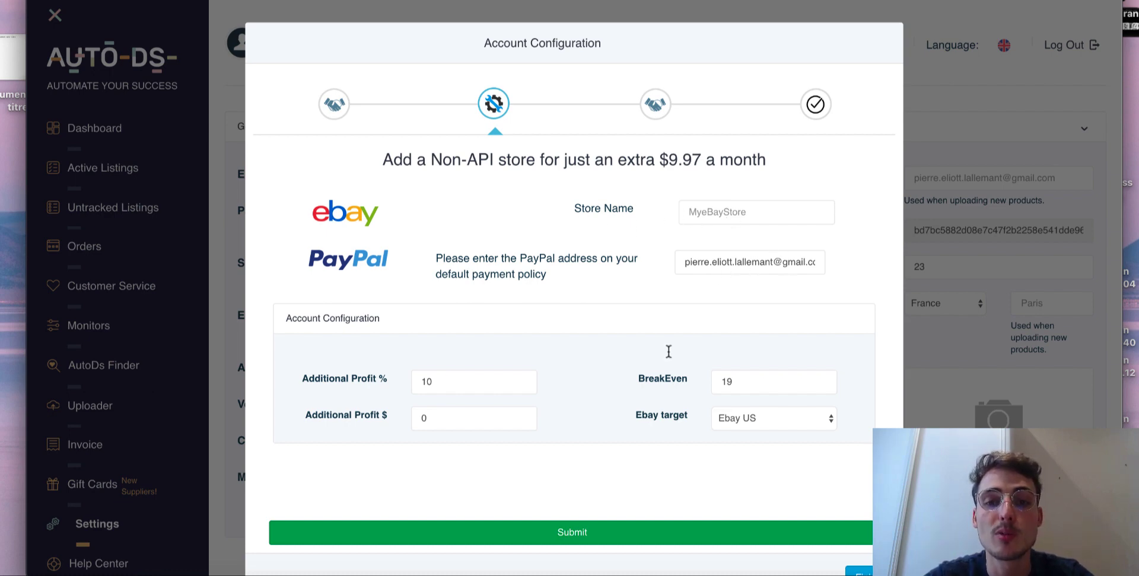
- Set the Non-API store's Ebay target to Ebay FR and submit the account configuration
{"action": "scroll", "coordinate": [603, 389], "scroll_direction": "down", "scroll_amount": 1}
{"action": "left_click", "coordinate": [760, 390]}
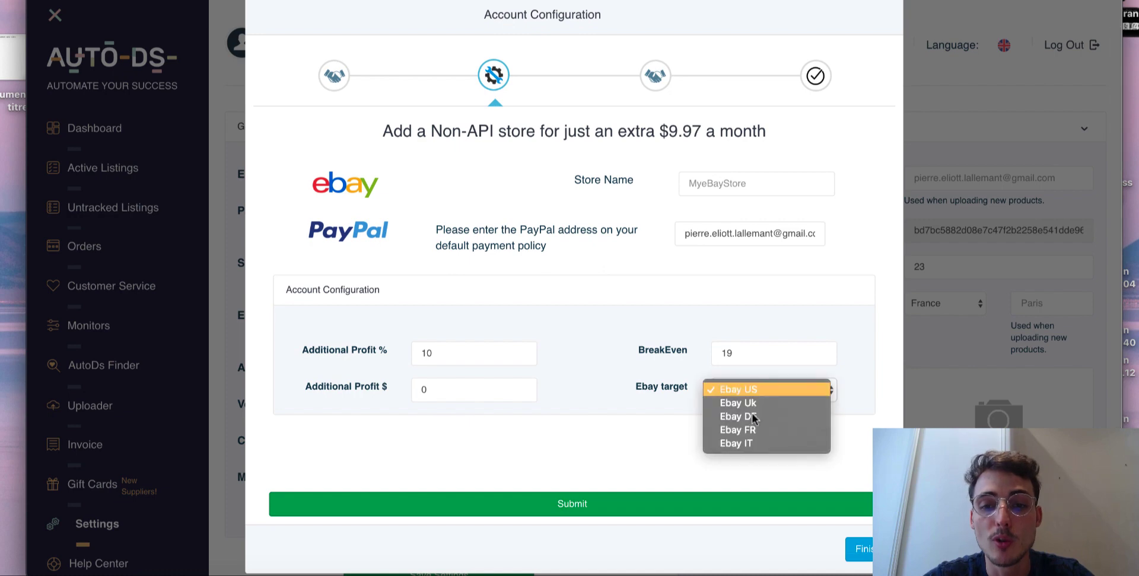
{"action": "left_click", "coordinate": [742, 432]}
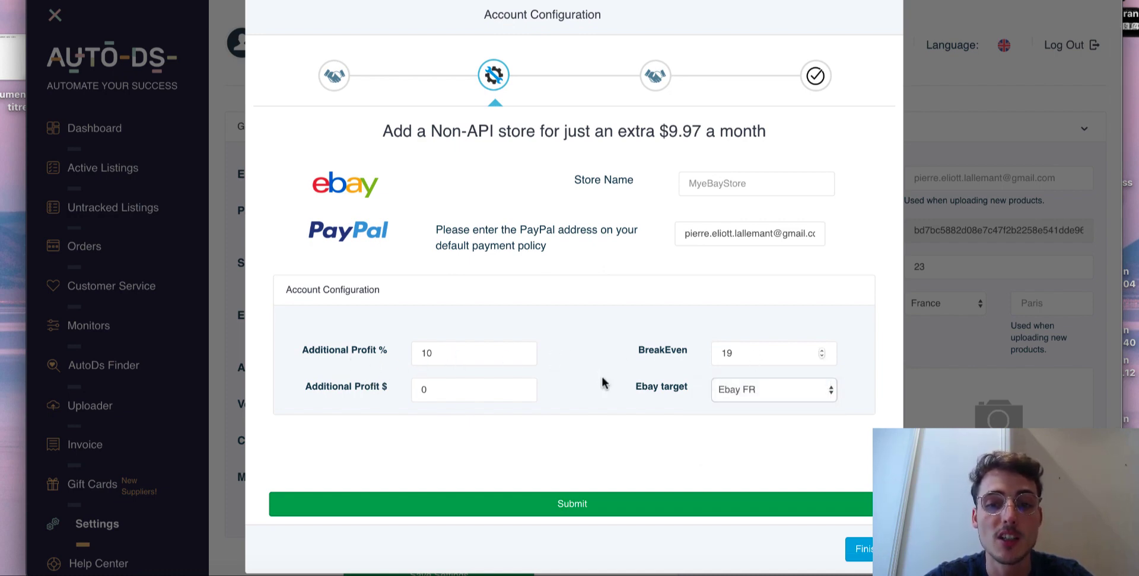
{"action": "scroll", "coordinate": [538, 452], "scroll_direction": "down", "scroll_amount": 1}
{"action": "scroll", "coordinate": [767, 112], "scroll_direction": "up", "scroll_amount": 2}
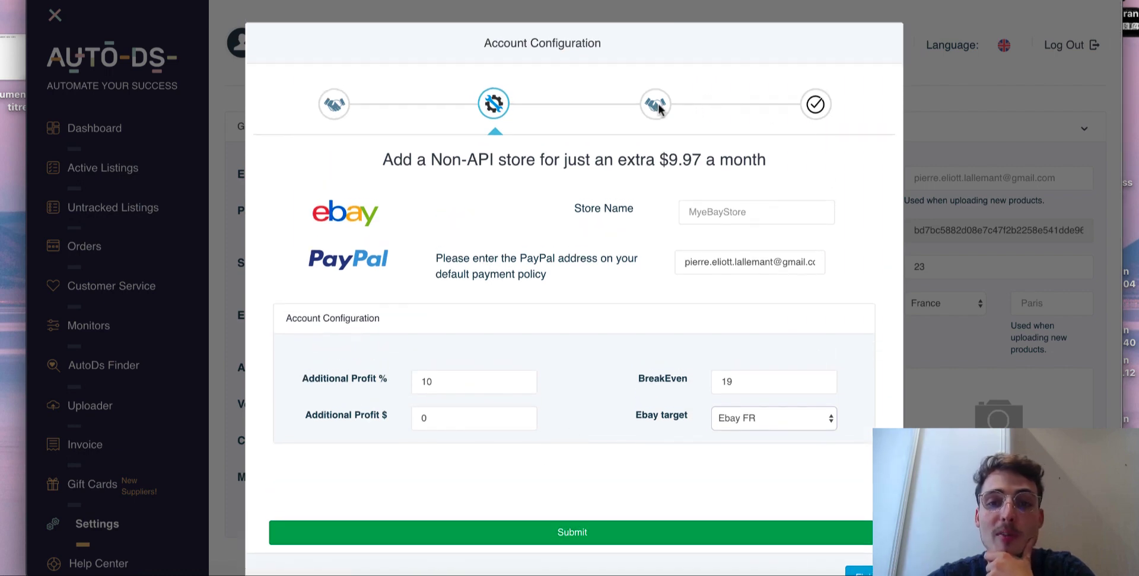
{"action": "scroll", "coordinate": [620, 482], "scroll_direction": "down", "scroll_amount": 1}
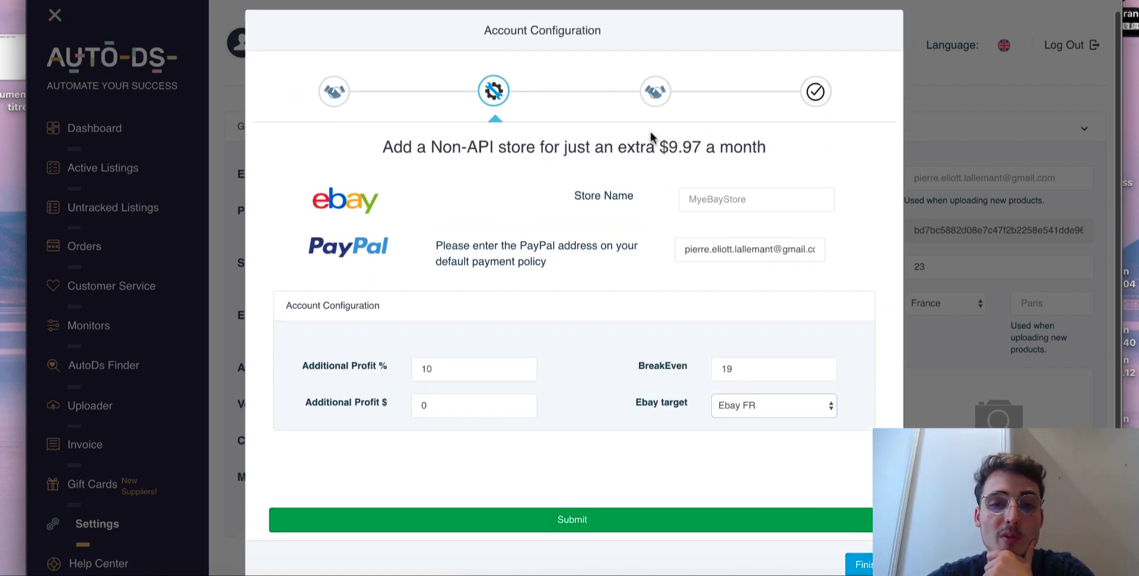
{"action": "left_click", "coordinate": [606, 519]}
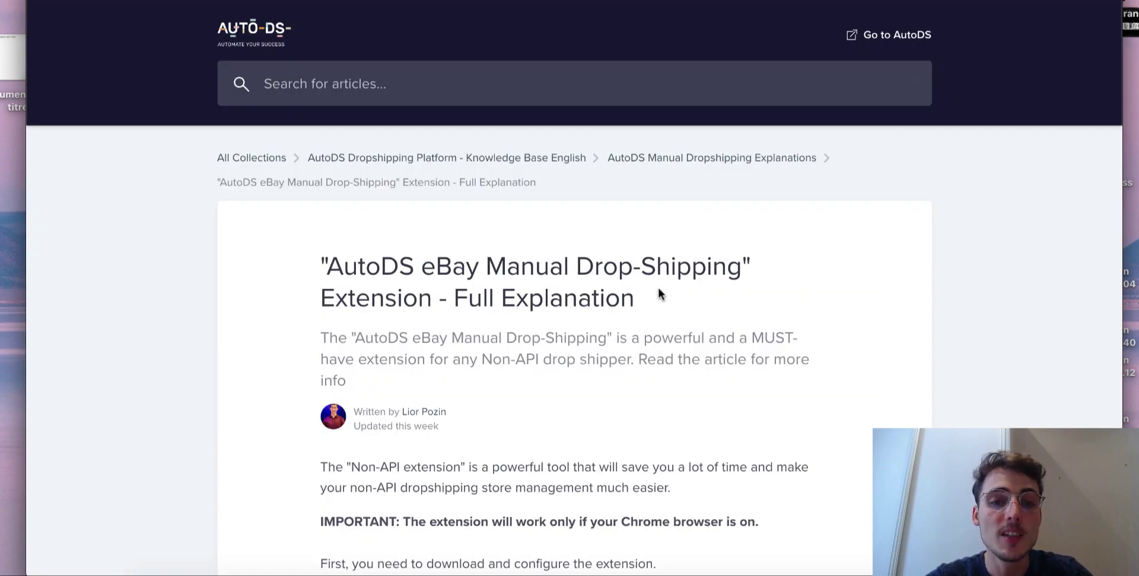
- Read the introduction of the "AutoDS eBay Manual Drop-Shipping" extension article as far as the extension download link
{"action": "scroll", "coordinate": [657, 293], "scroll_direction": "down", "scroll_amount": 1}
{"action": "scroll", "coordinate": [658, 291], "scroll_direction": "up", "scroll_amount": 1}
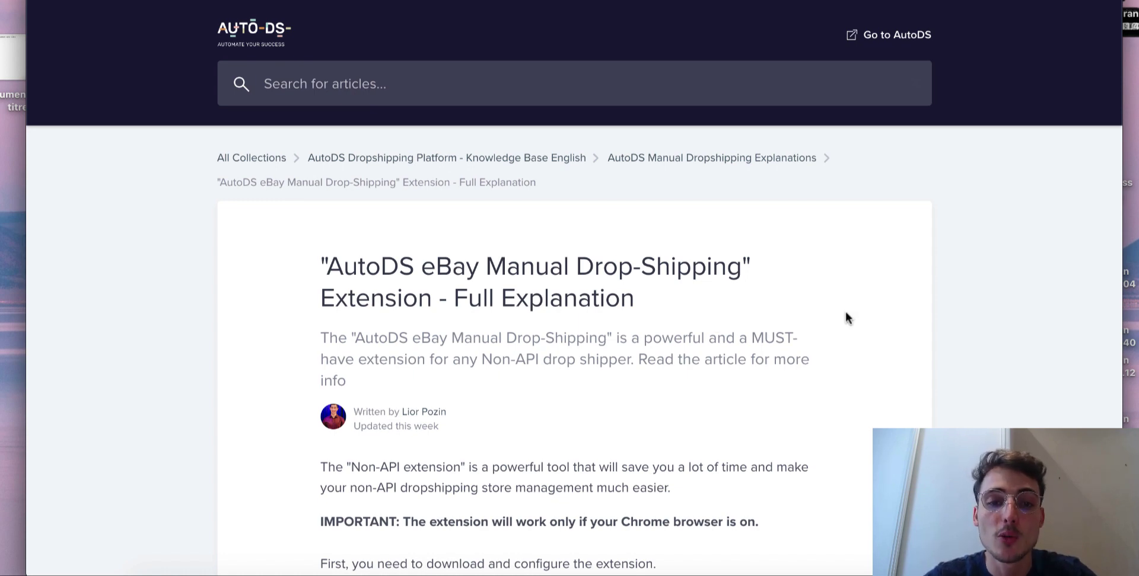
{"action": "scroll", "coordinate": [847, 316], "scroll_direction": "down", "scroll_amount": 6}
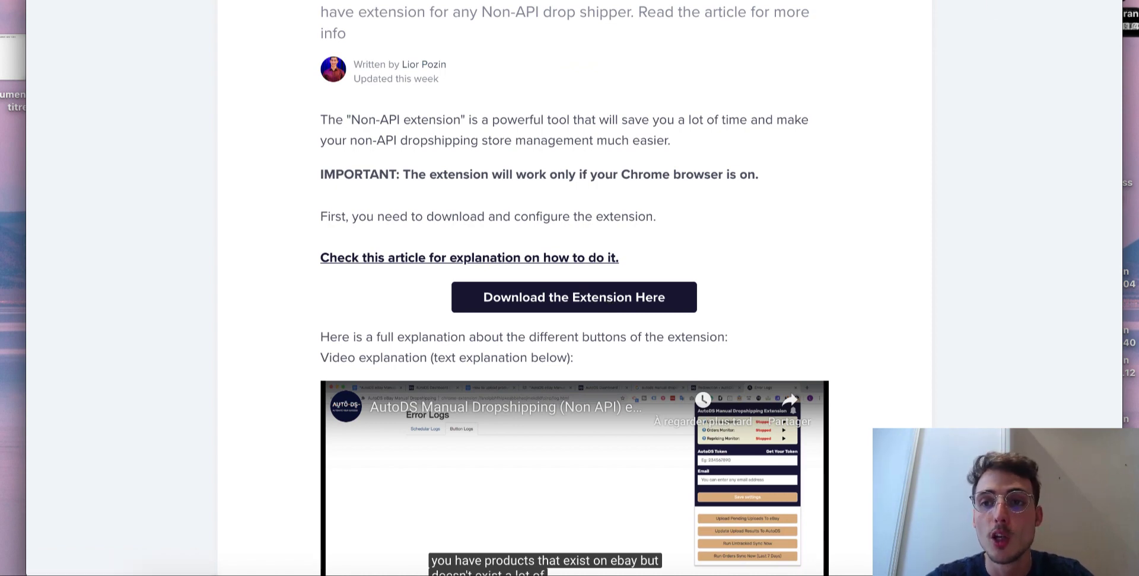
- Open the AutoDS Manual Dropshipping Extension, look up the account token in the AutoDS settings, and return to the extension
{"action": "left_click", "coordinate": [1044, 1]}
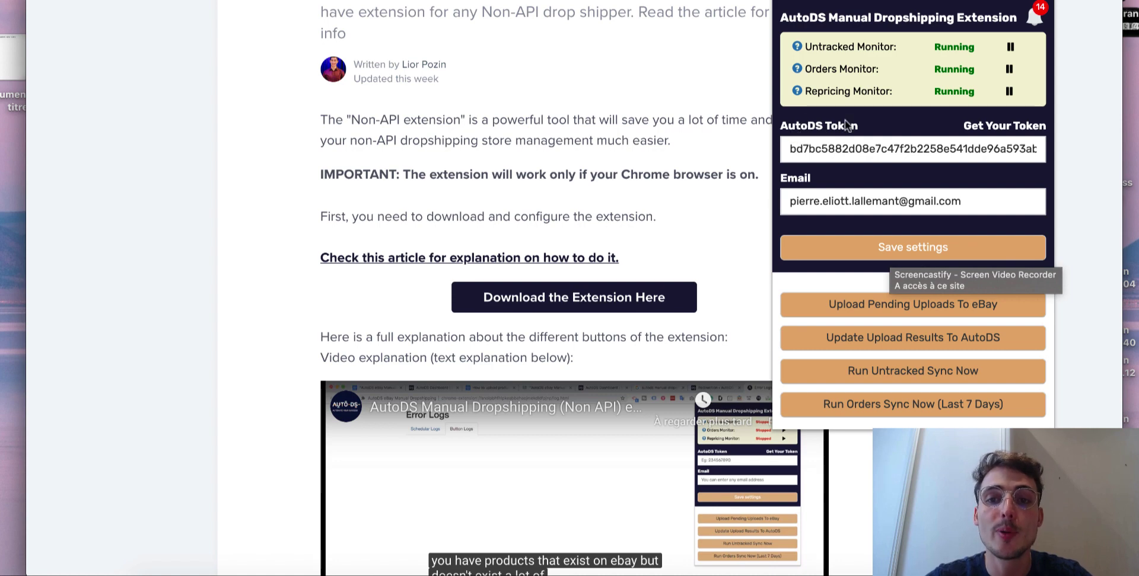
{"action": "left_click", "coordinate": [1007, 134]}
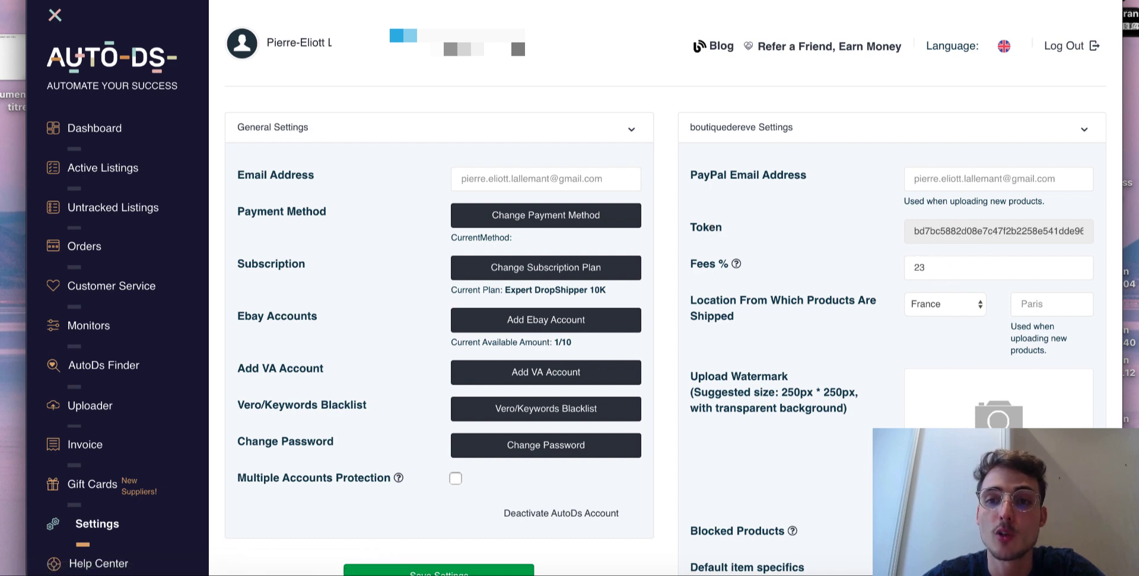
{"action": "key", "text": "ctrl+Tab"}
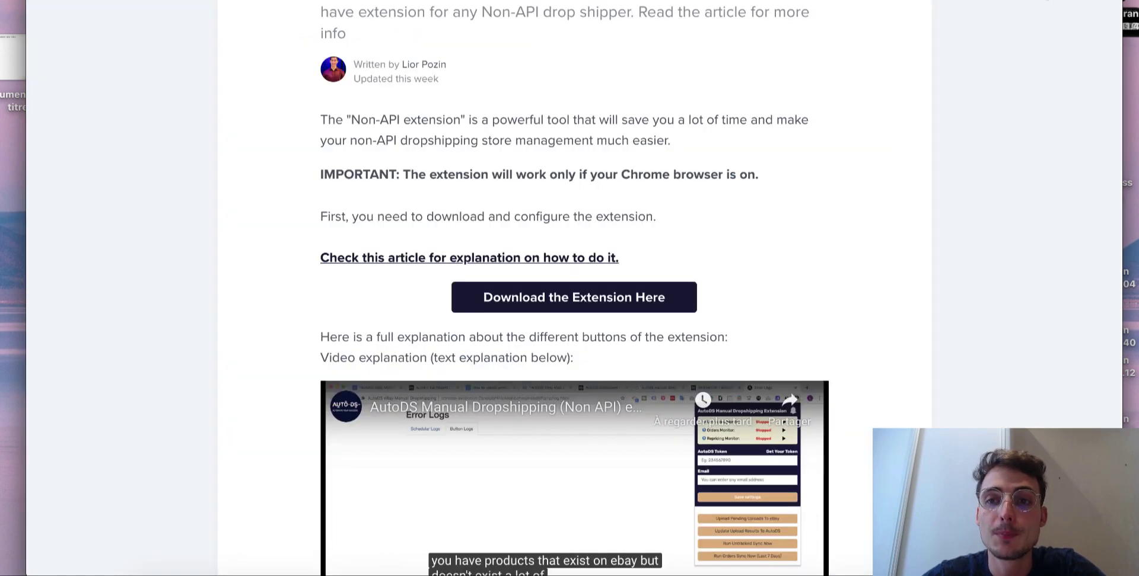
{"action": "left_click", "coordinate": [950, 19]}
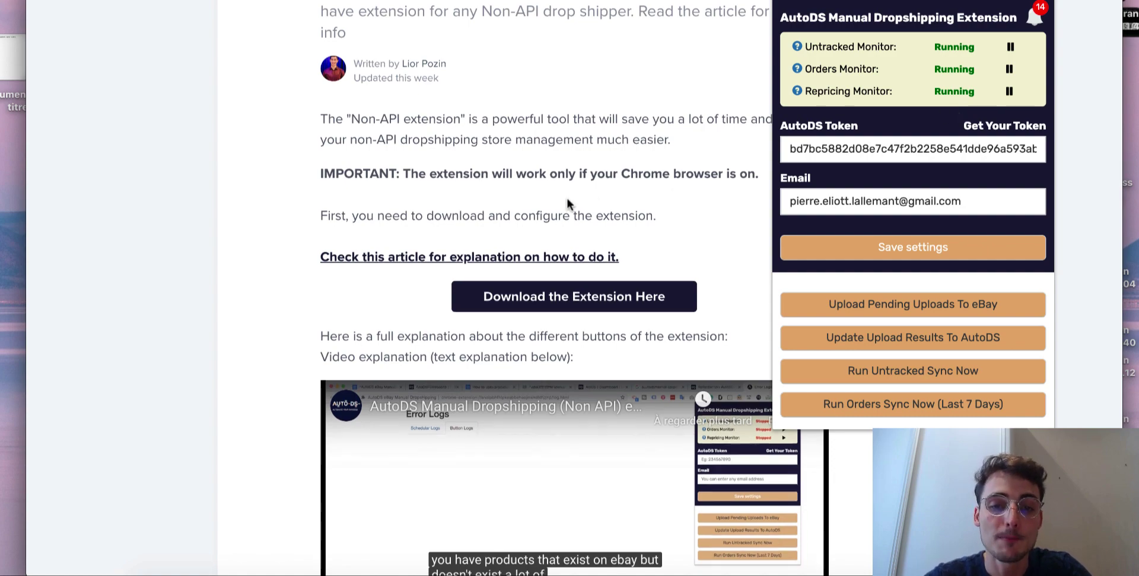
- Read the help article's explanations of the extension's fields, upload buttons and sync buttons
{"action": "scroll", "coordinate": [567, 197], "scroll_direction": "down", "scroll_amount": 10}
{"action": "scroll", "coordinate": [566, 199], "scroll_direction": "down", "scroll_amount": 10}
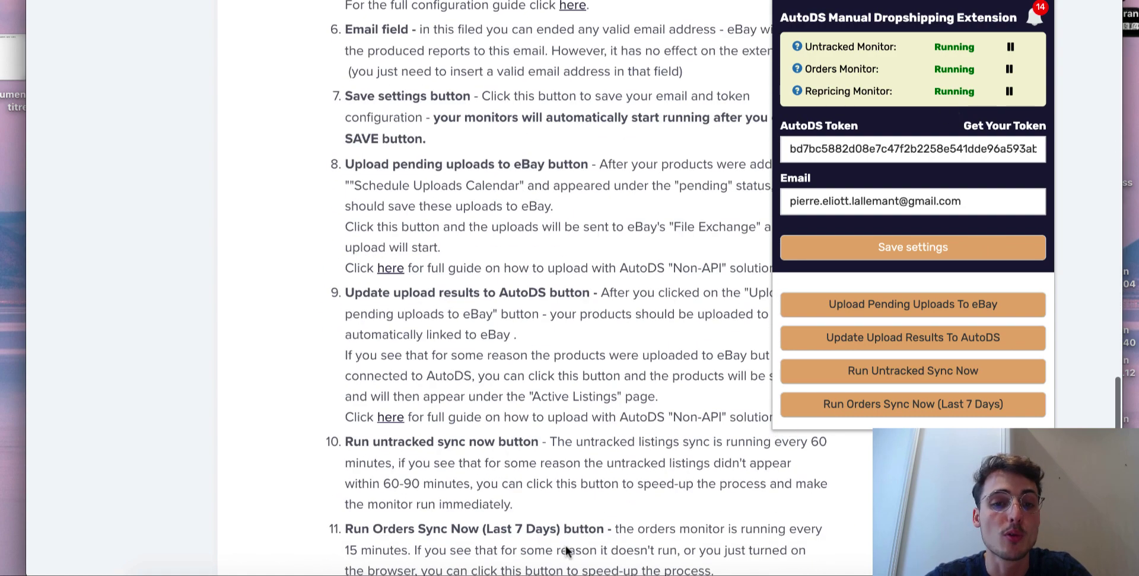
{"action": "scroll", "coordinate": [535, 289], "scroll_direction": "up", "scroll_amount": 6}
{"action": "scroll", "coordinate": [536, 289], "scroll_direction": "up", "scroll_amount": 15}
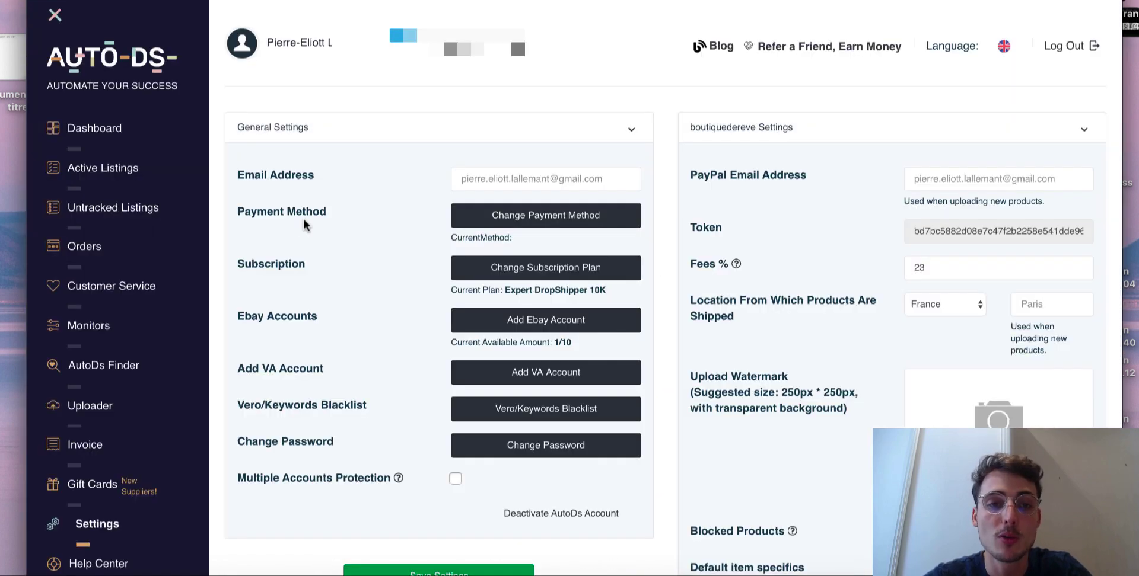
- Return to the mask listing in the Uploader and review its variations, mobile preview, policies and final upload options
{"action": "left_click", "coordinate": [95, 406]}
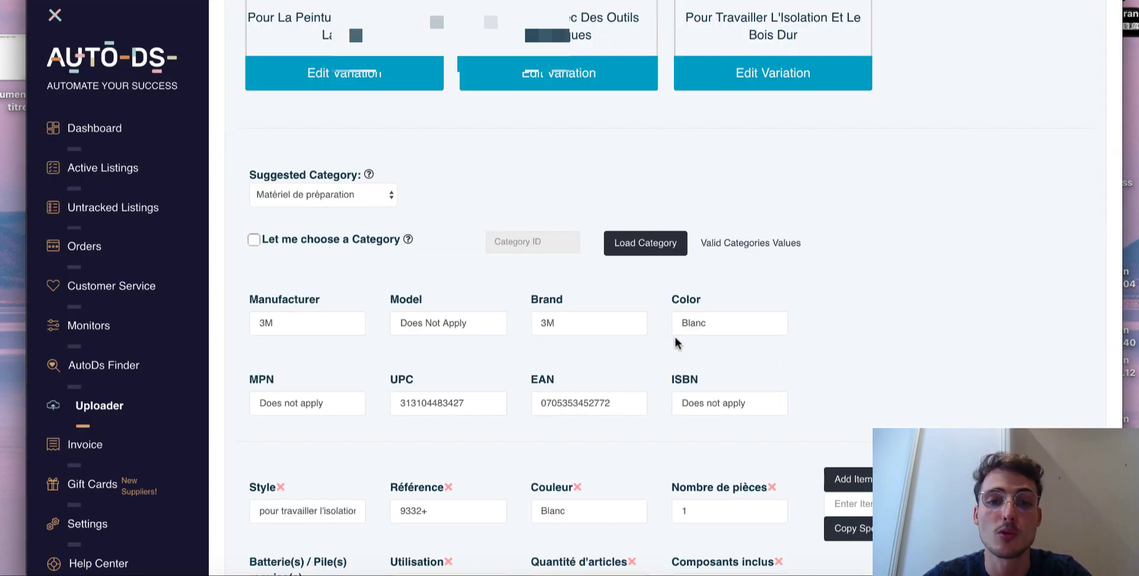
{"action": "scroll", "coordinate": [674, 336], "scroll_direction": "up", "scroll_amount": 10}
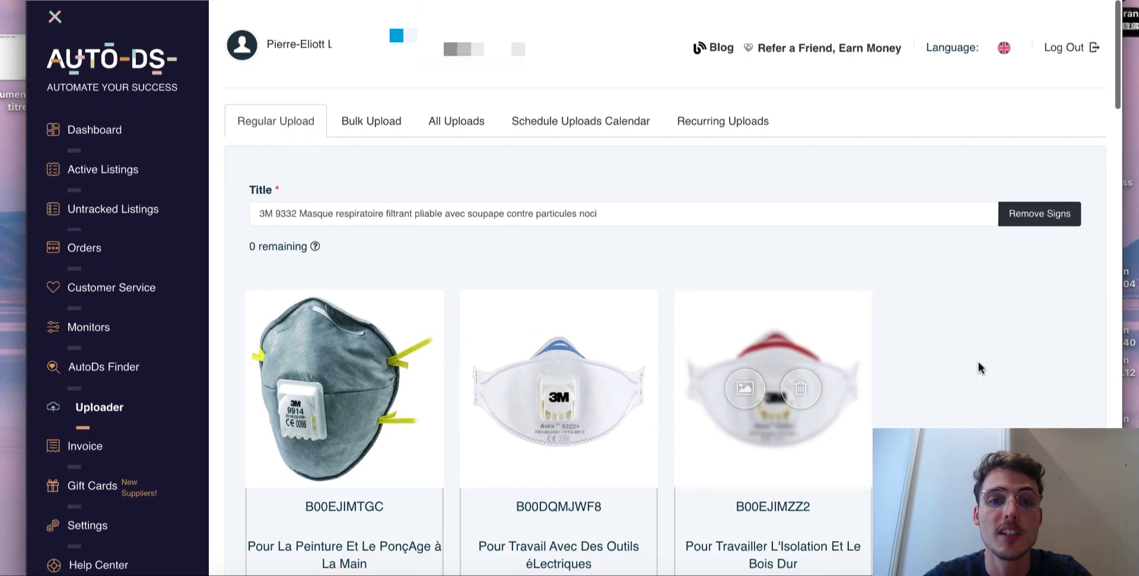
{"action": "scroll", "coordinate": [977, 367], "scroll_direction": "down", "scroll_amount": 20}
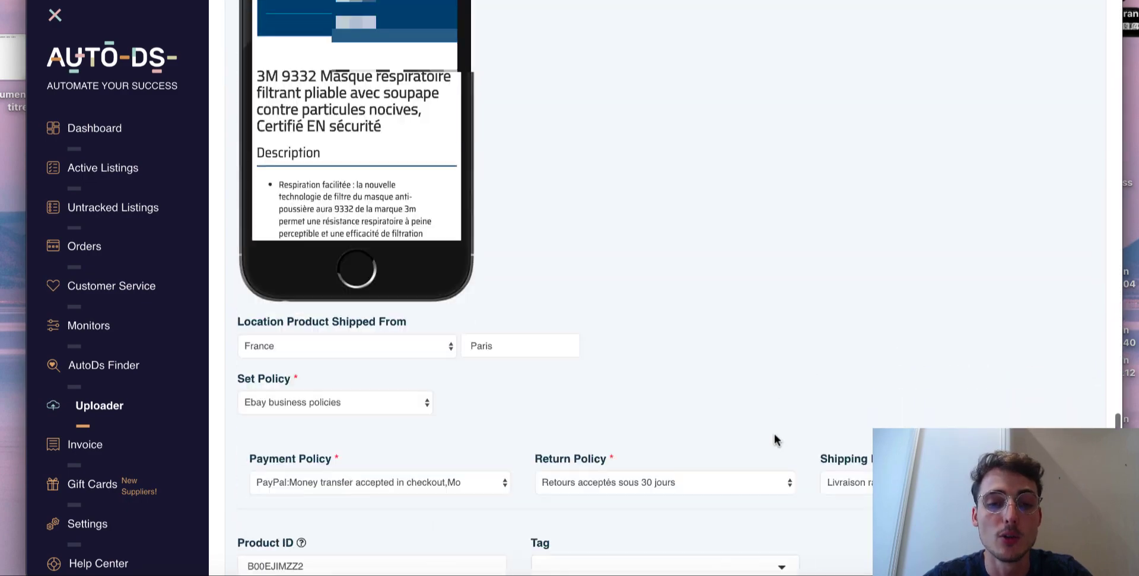
{"action": "scroll", "coordinate": [773, 436], "scroll_direction": "down", "scroll_amount": 5}
{"action": "scroll", "coordinate": [771, 326], "scroll_direction": "up", "scroll_amount": 8}
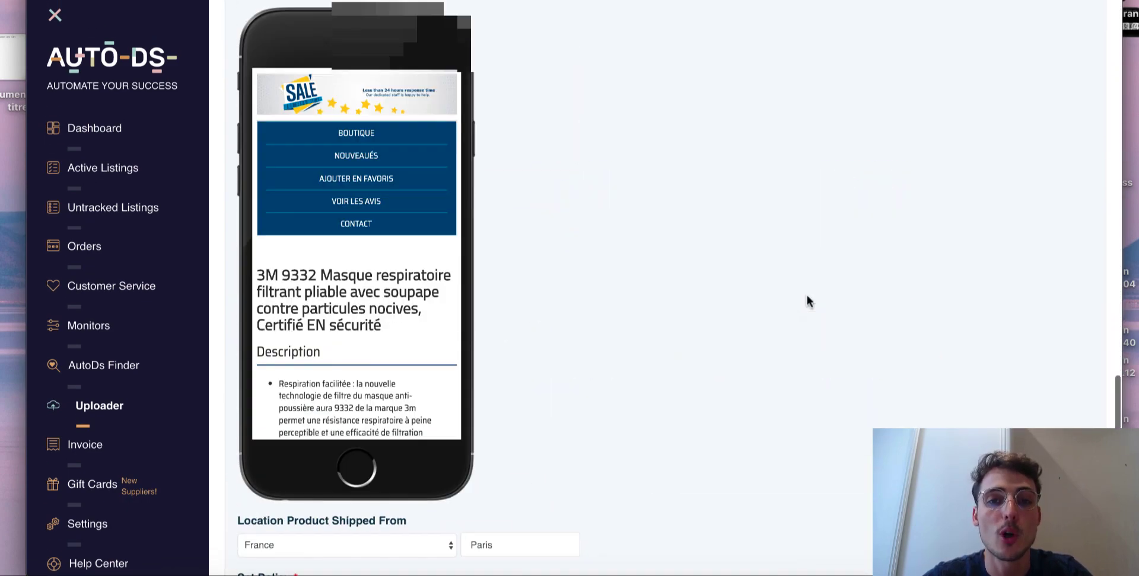
{"action": "scroll", "coordinate": [807, 296], "scroll_direction": "up", "scroll_amount": 15}
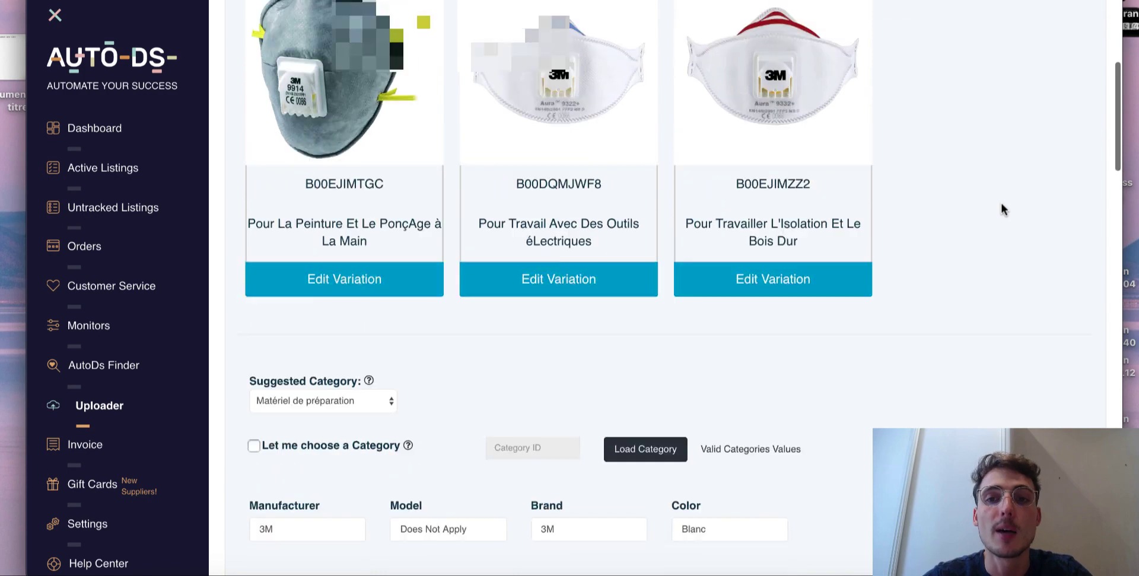
{"action": "scroll", "coordinate": [1002, 210], "scroll_direction": "up", "scroll_amount": 5}
{"action": "scroll", "coordinate": [1004, 211], "scroll_direction": "down", "scroll_amount": 18}
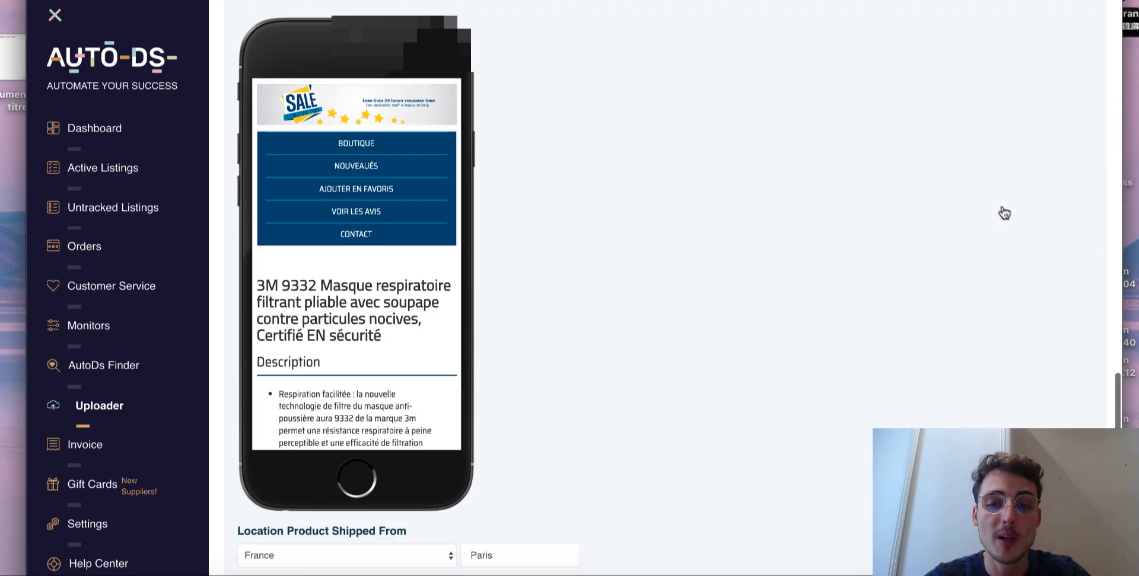
{"action": "scroll", "coordinate": [1004, 213], "scroll_direction": "down", "scroll_amount": 8}
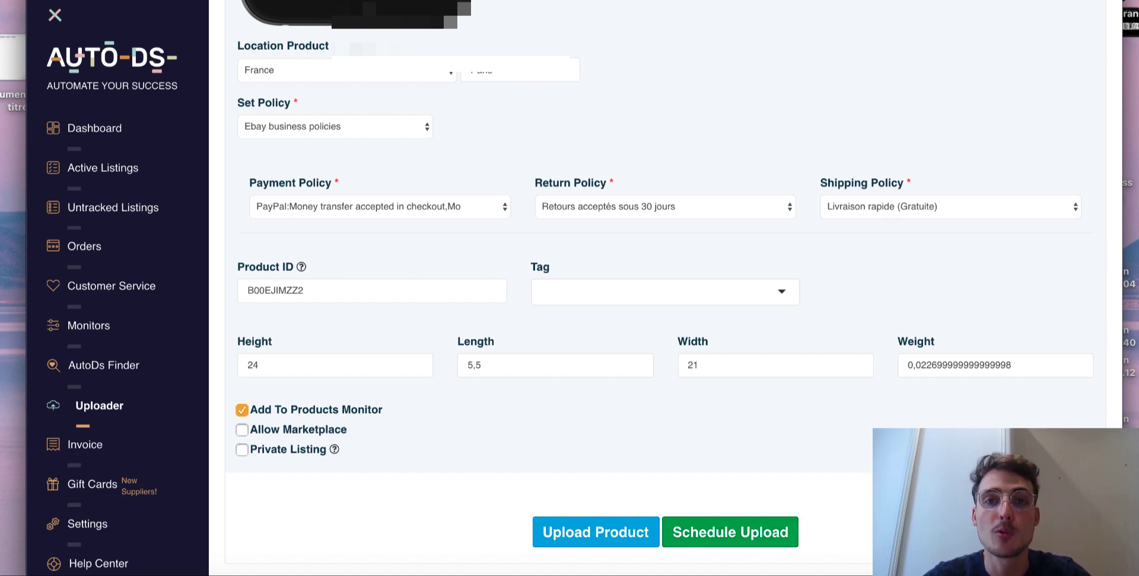
- Reload the Uploader page and view the upload options in the AutoDS Manual Dropshipping Extension
{"action": "key", "text": "F5"}
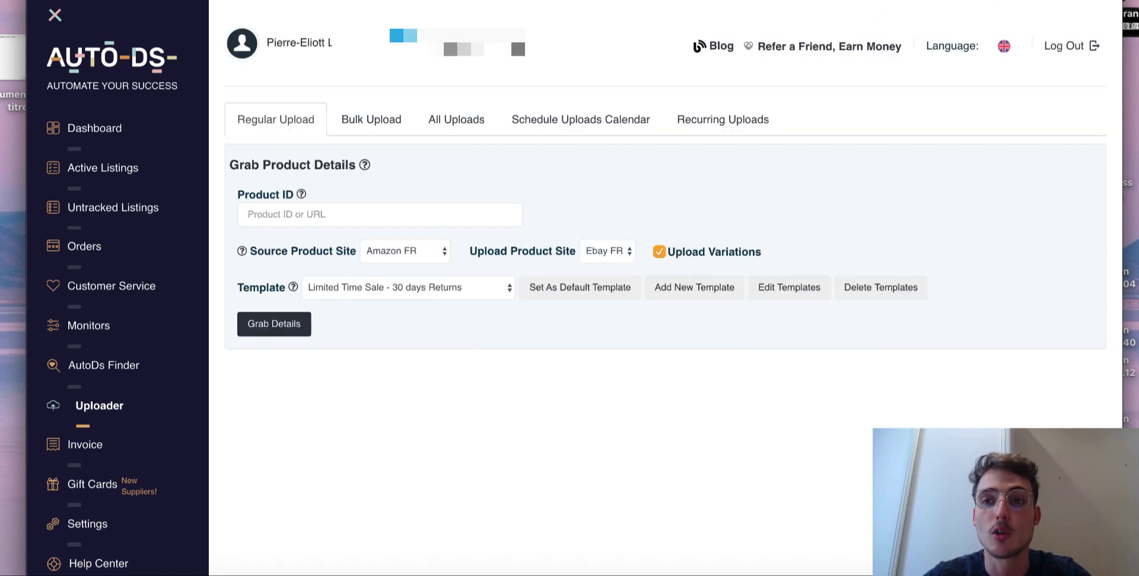
{"action": "left_click", "coordinate": [1044, 2]}
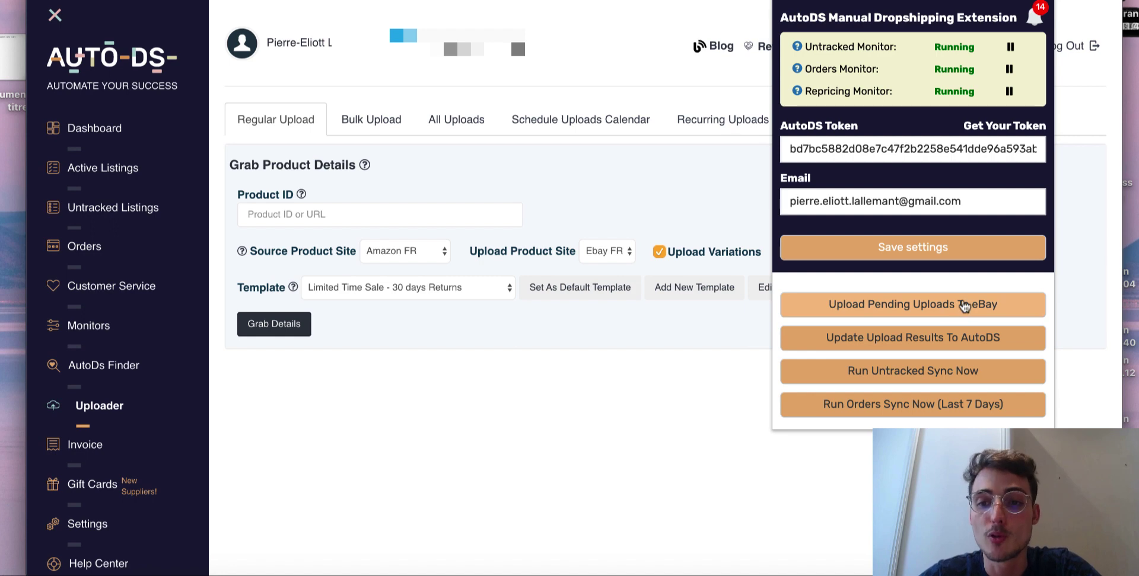
{"action": "left_click", "coordinate": [635, 424]}
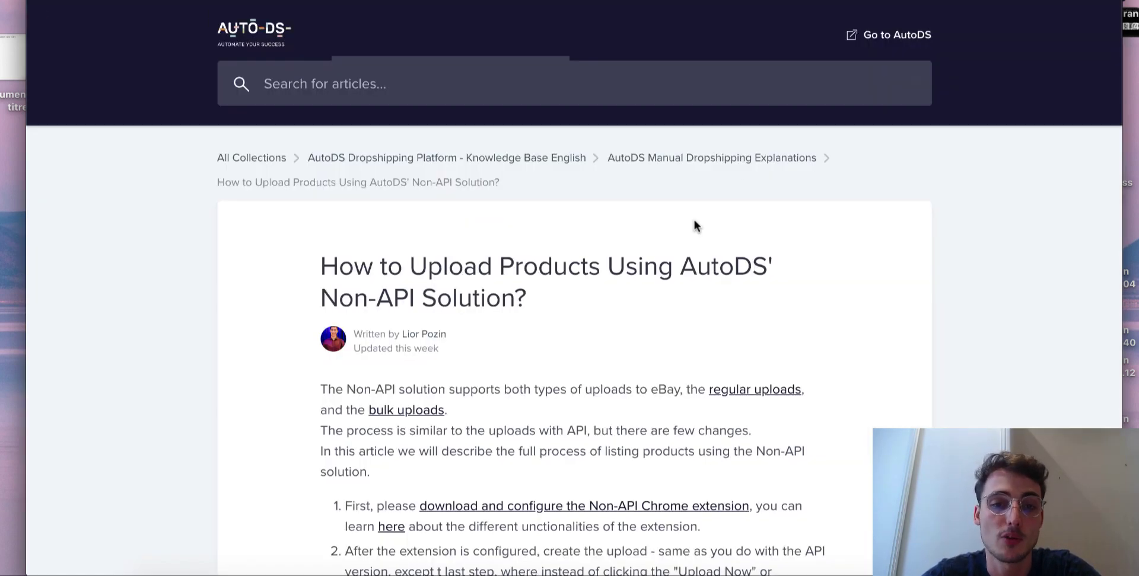
- Read the Non-API upload article's first three instructions, highlighting the "Upload Now", "Schedule Now" and "Save Product/s" button names
{"action": "scroll", "coordinate": [692, 217], "scroll_direction": "down", "scroll_amount": 1}
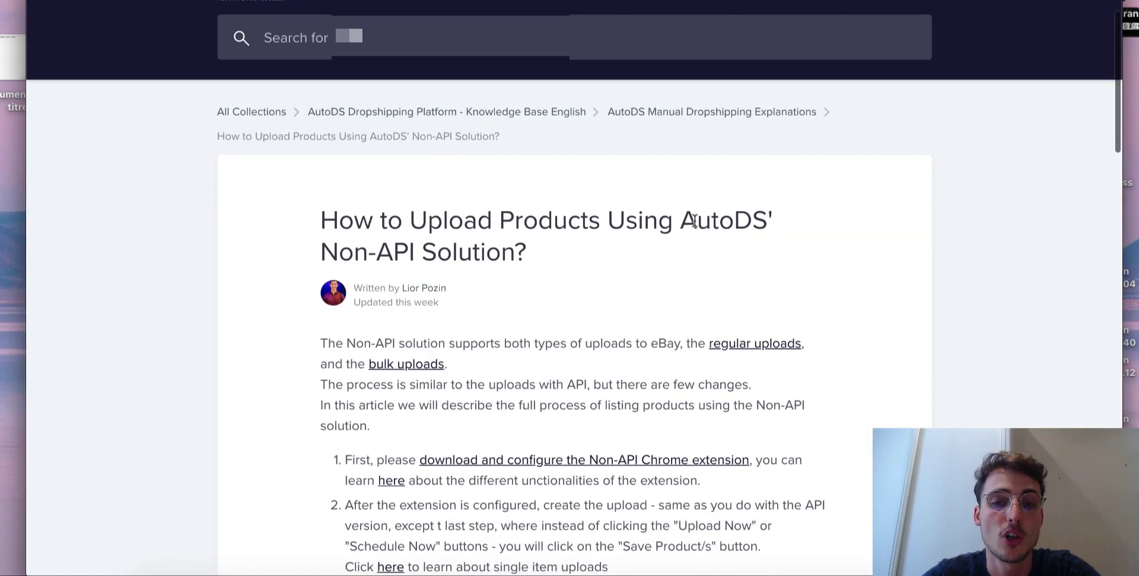
{"action": "scroll", "coordinate": [487, 285], "scroll_direction": "down", "scroll_amount": 5}
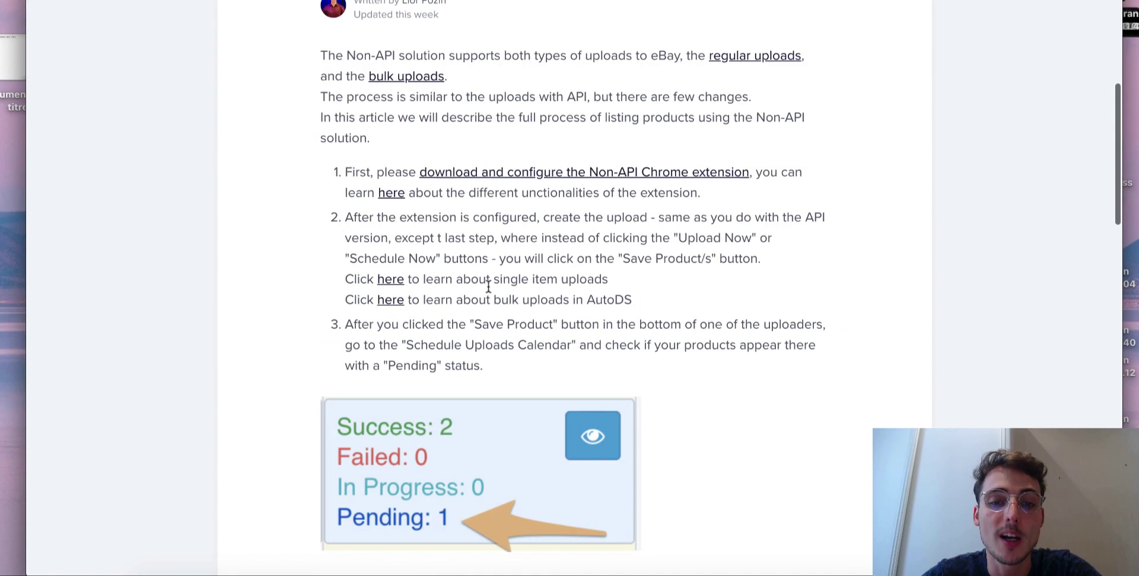
{"action": "scroll", "coordinate": [597, 254], "scroll_direction": "down", "scroll_amount": 12}
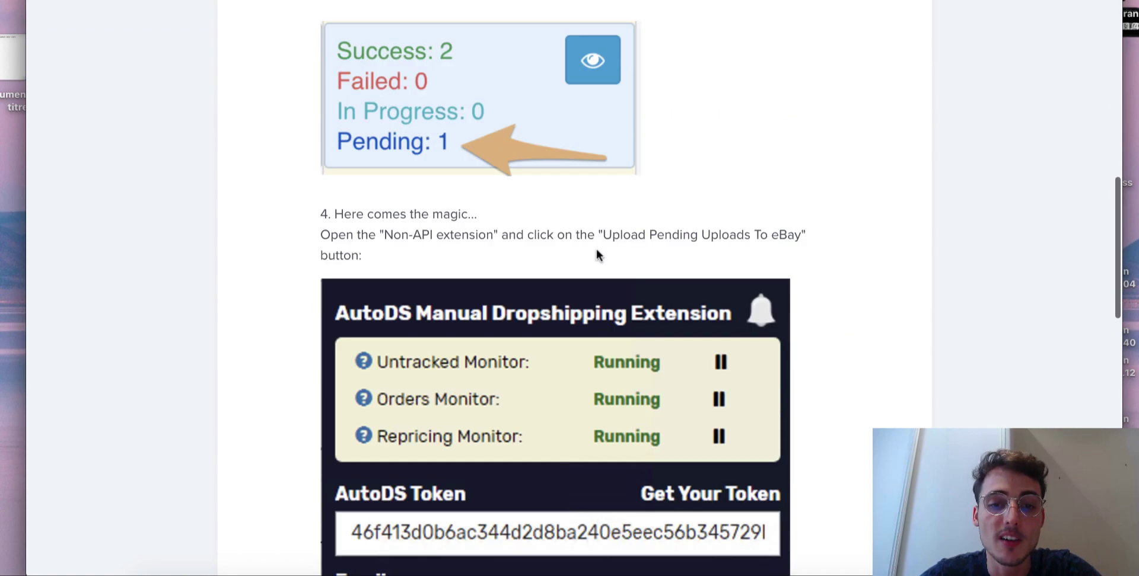
{"action": "scroll", "coordinate": [596, 249], "scroll_direction": "up", "scroll_amount": 12}
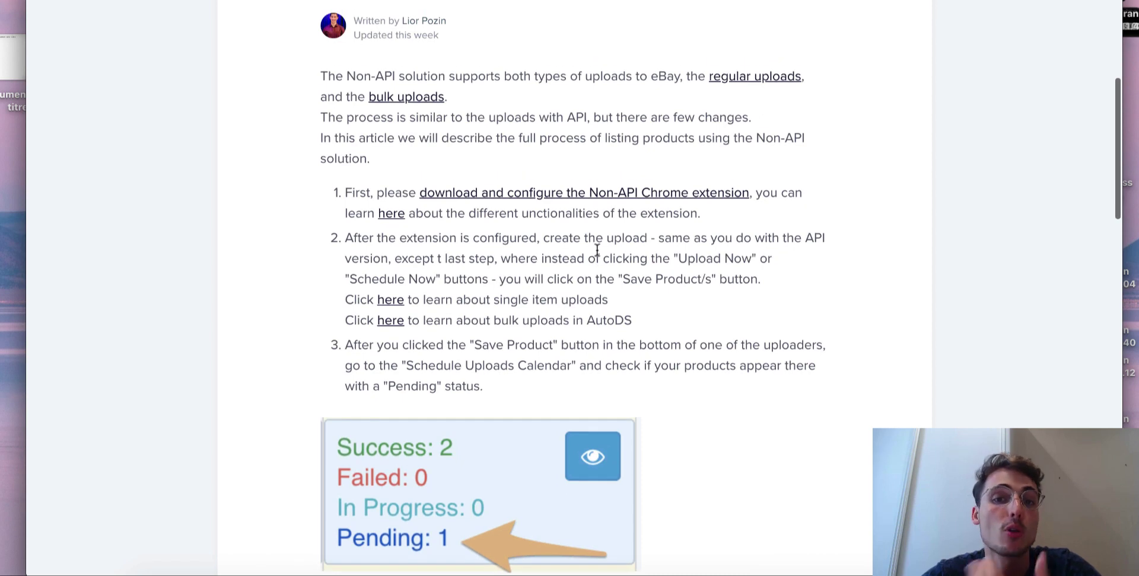
{"action": "scroll", "coordinate": [597, 249], "scroll_direction": "up", "scroll_amount": 1}
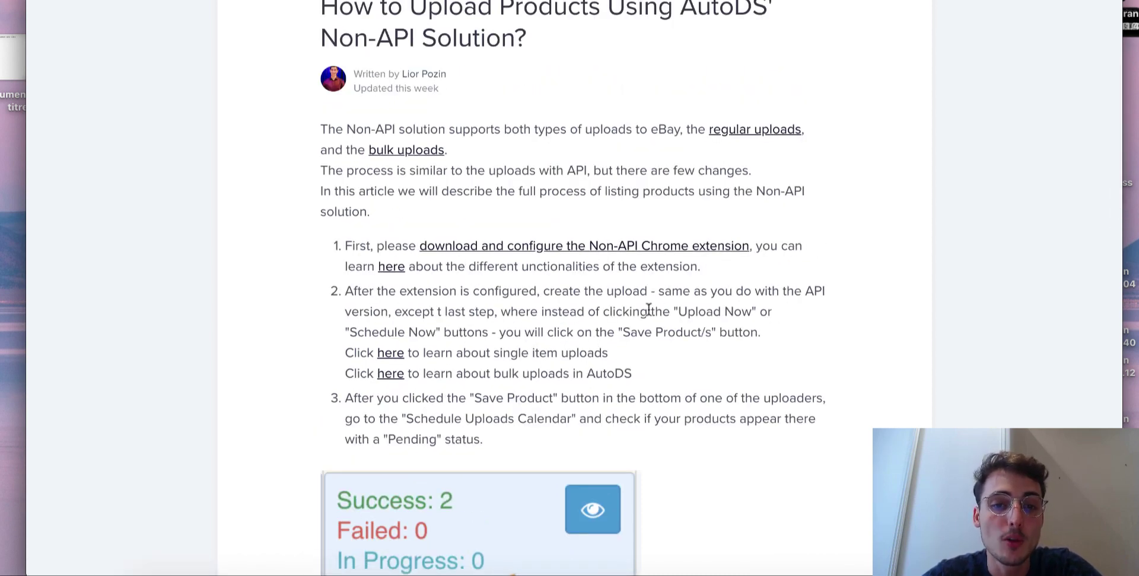
{"action": "left_click_drag", "start_coordinate": [678, 312], "coordinate": [750, 311]}
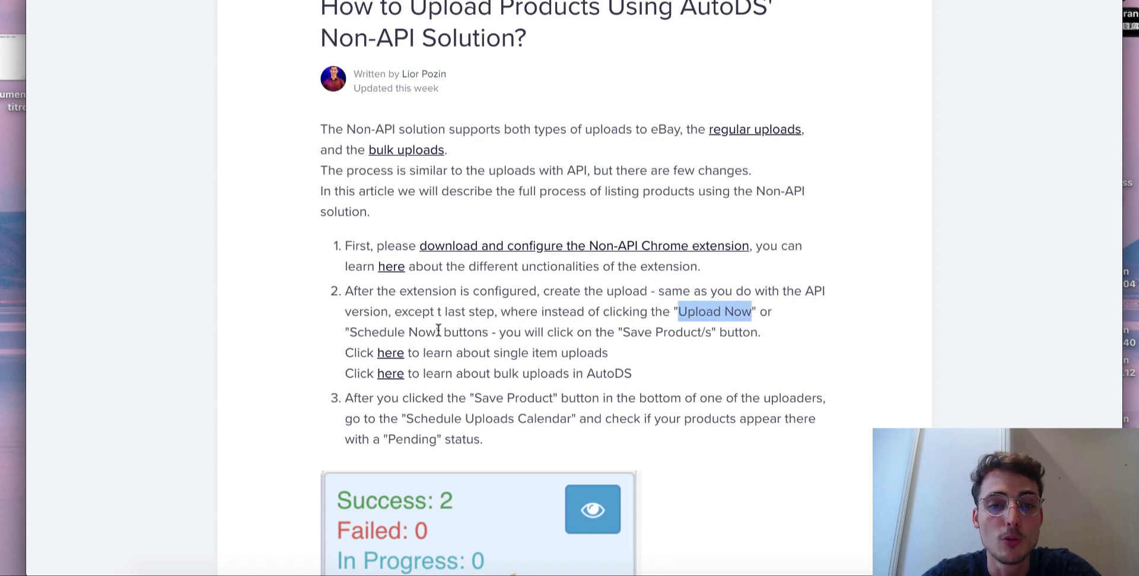
{"action": "left_click_drag", "start_coordinate": [440, 332], "coordinate": [362, 332]}
{"action": "left_click", "coordinate": [694, 333]}
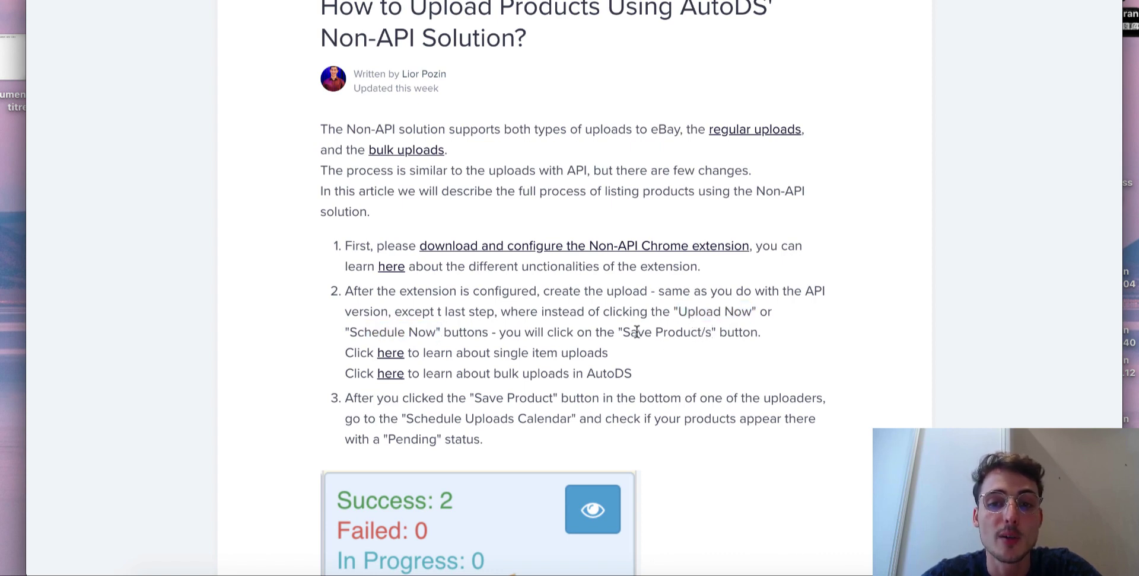
{"action": "left_click_drag", "start_coordinate": [711, 332], "coordinate": [619, 332]}
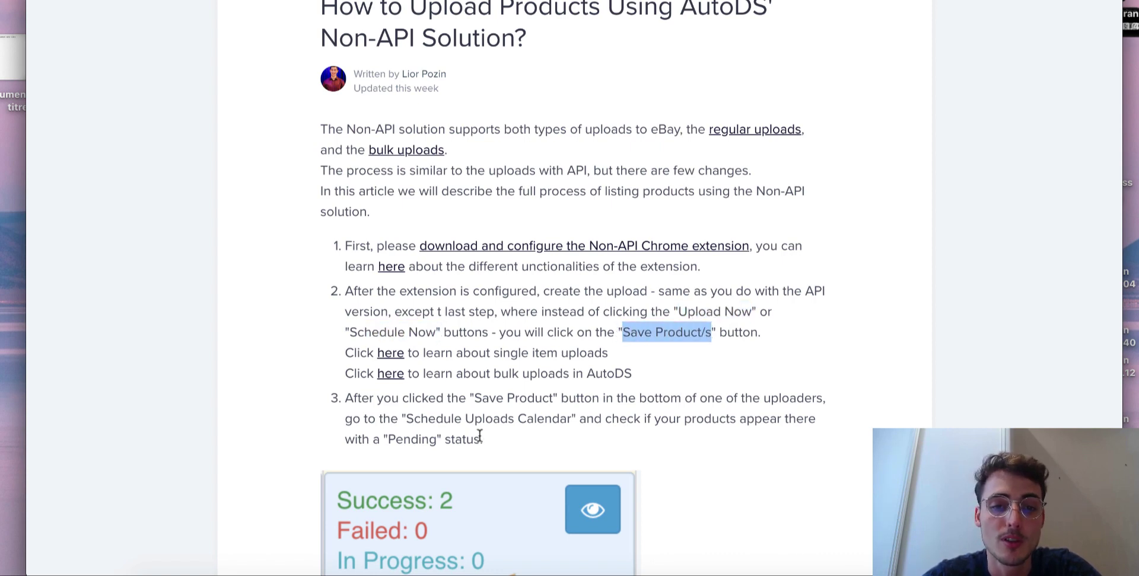
- Read the article's fourth instruction on sending pending uploads to eBay, down to the illustrated extension buttons
{"action": "scroll", "coordinate": [473, 405], "scroll_direction": "down", "scroll_amount": 9}
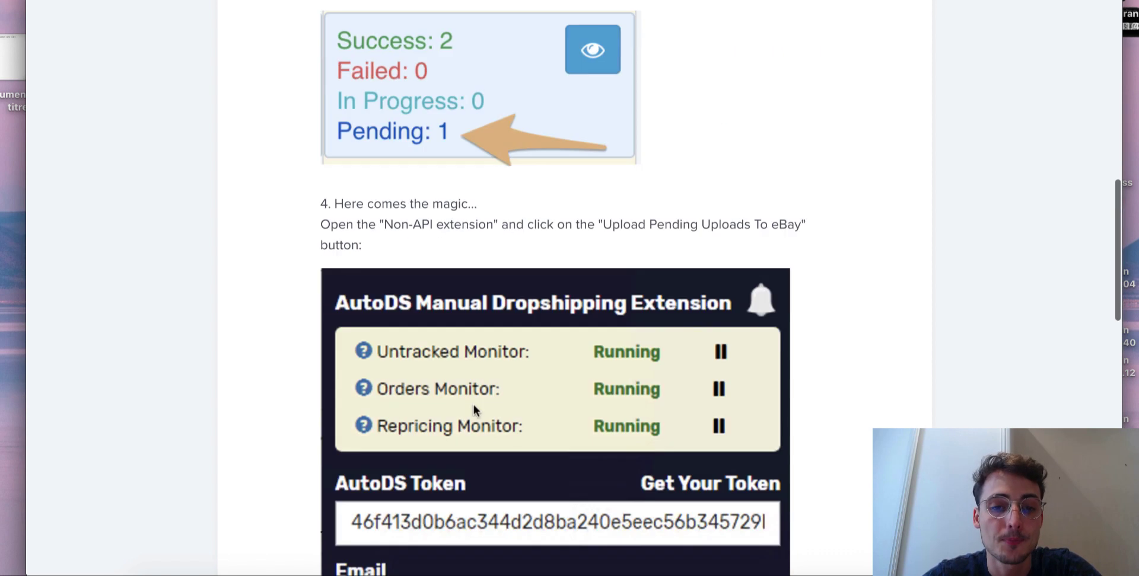
{"action": "left_click_drag", "start_coordinate": [344, 83], "coordinate": [478, 84]}
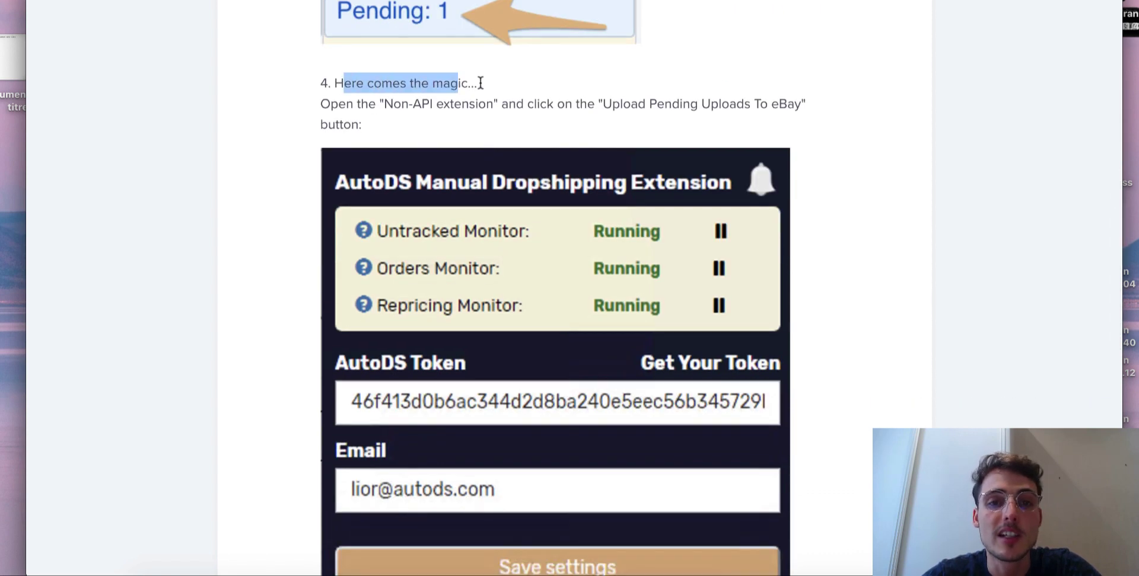
{"action": "scroll", "coordinate": [664, 141], "scroll_direction": "down", "scroll_amount": 1}
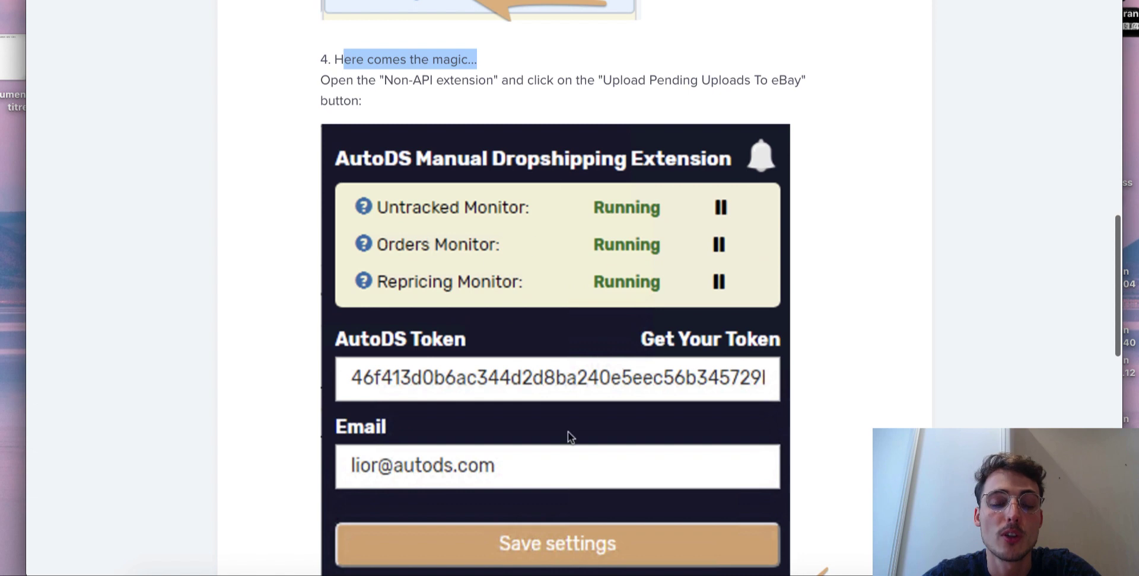
{"action": "scroll", "coordinate": [567, 437], "scroll_direction": "down", "scroll_amount": 6}
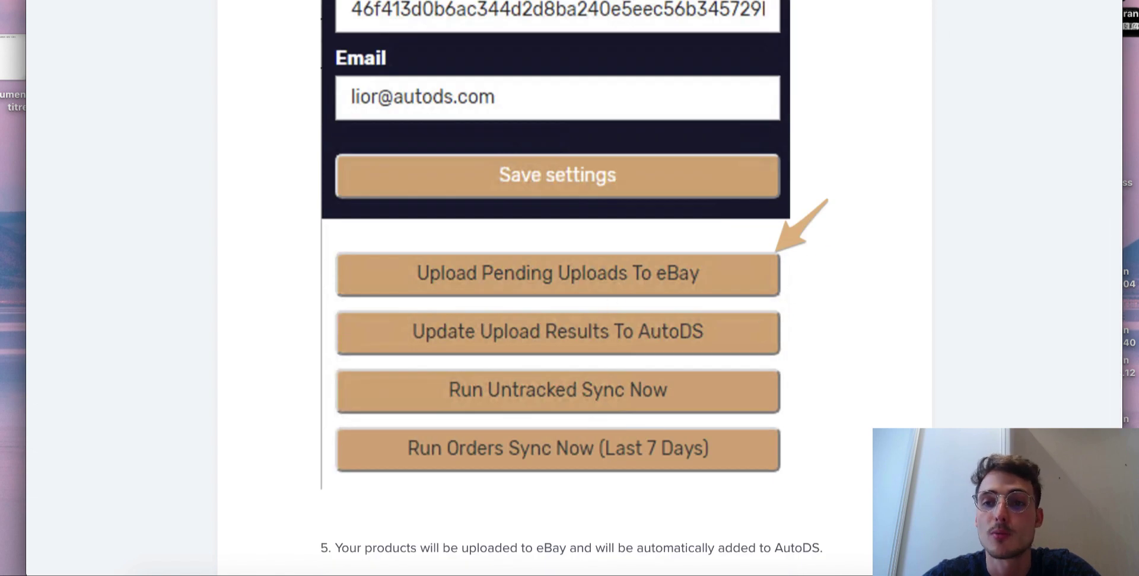
- Compare the installed AutoDS Manual Dropshipping Extension's upload and sync buttons with the article's illustration, then close the extension
{"action": "left_click", "coordinate": [1035, 1]}
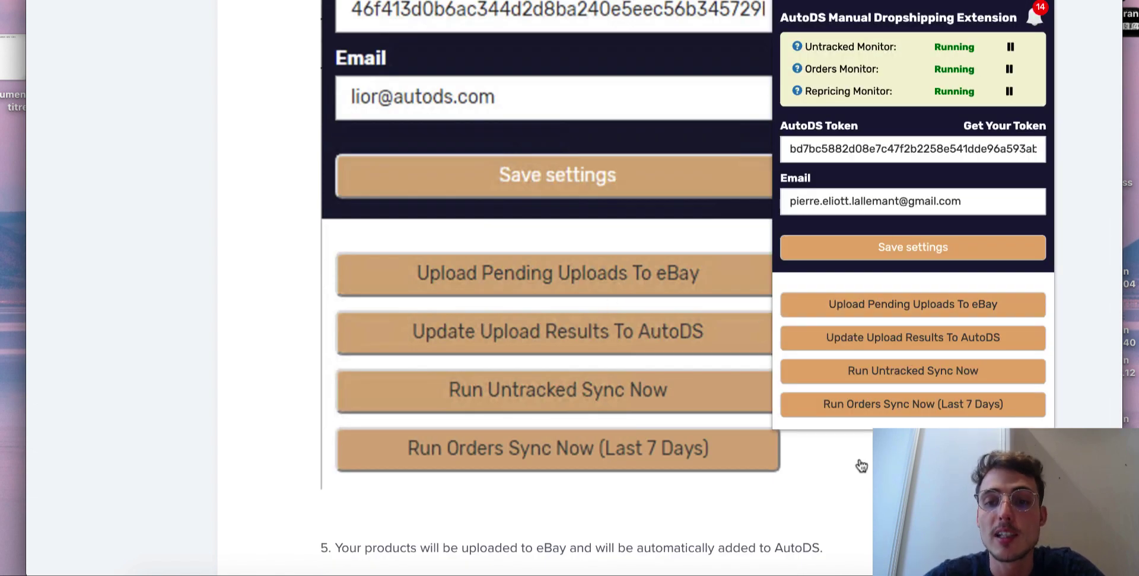
{"action": "left_click", "coordinate": [827, 498]}
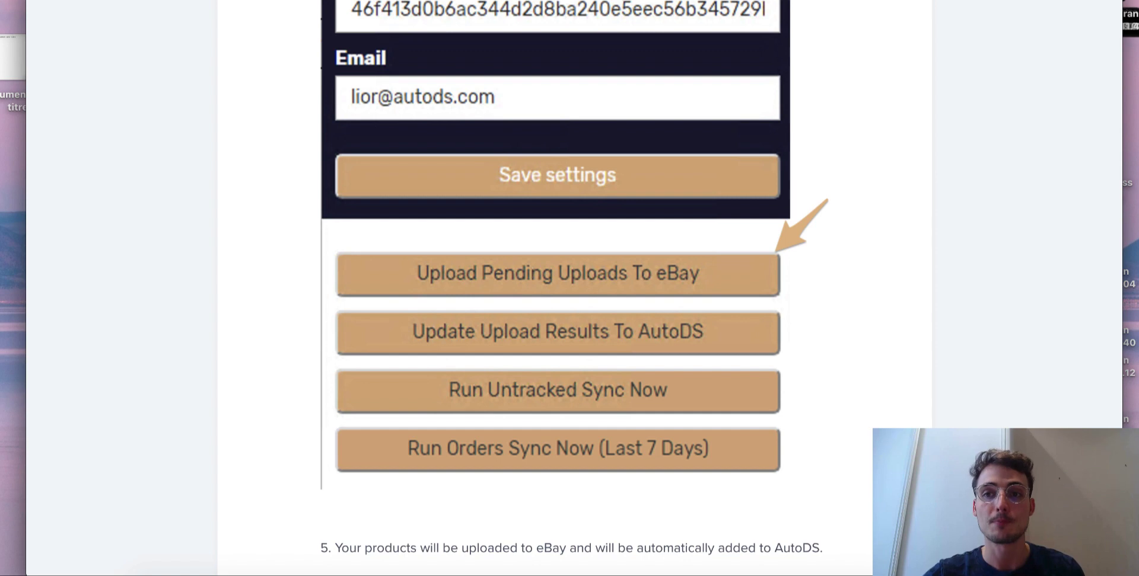
{"action": "left_click", "coordinate": [1032, 1]}
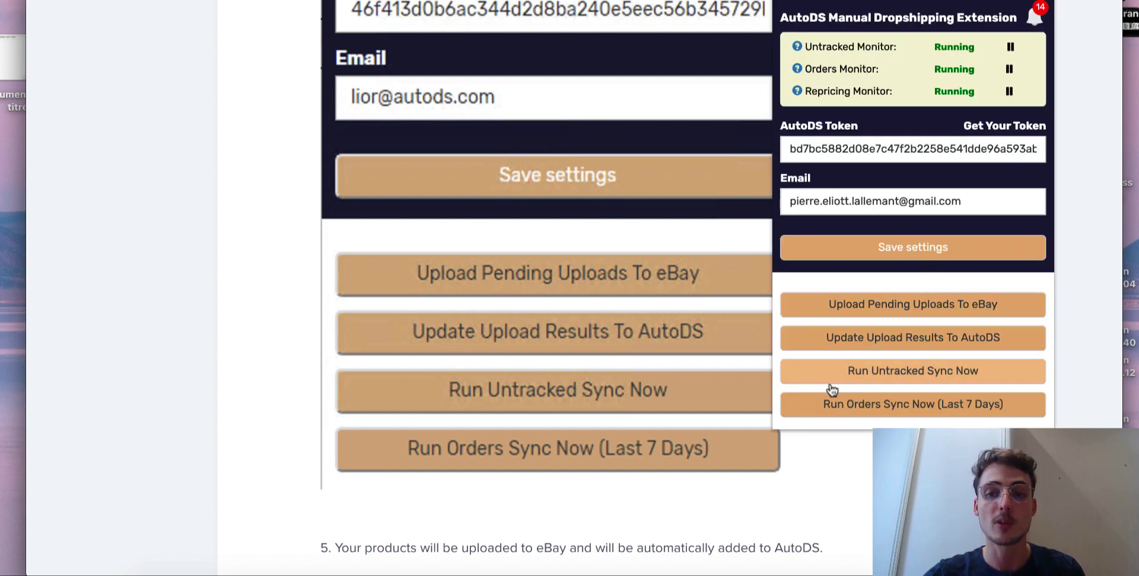
{"action": "key", "text": "Escape"}
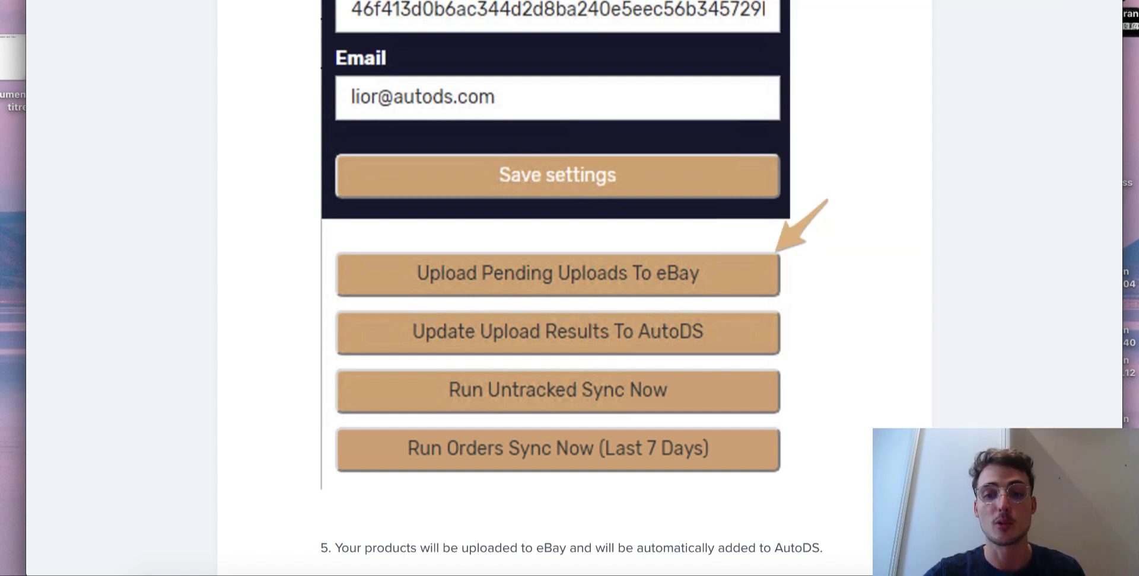